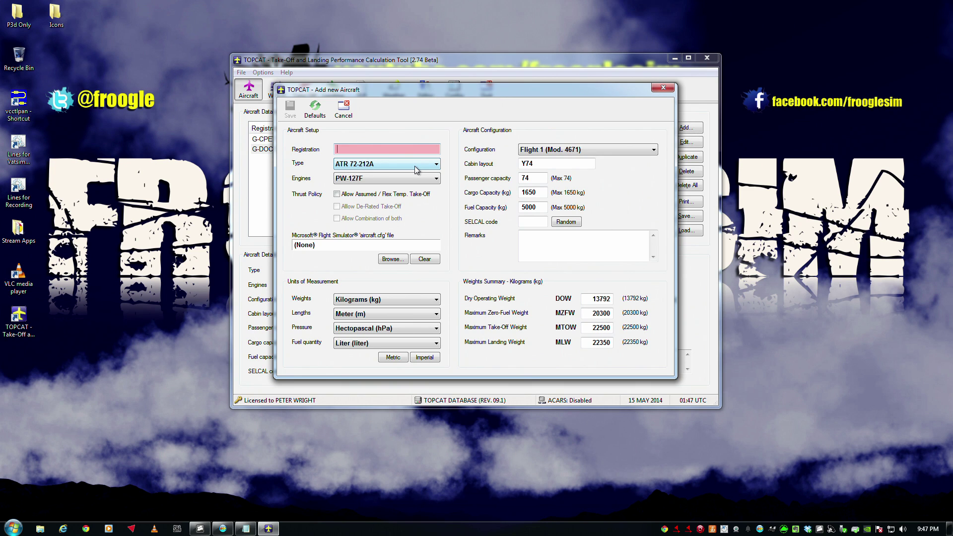
Give the new aircraft the registration G-ZBAV and choose Boeing 777-200LR as its type
type("G-ZBAV")
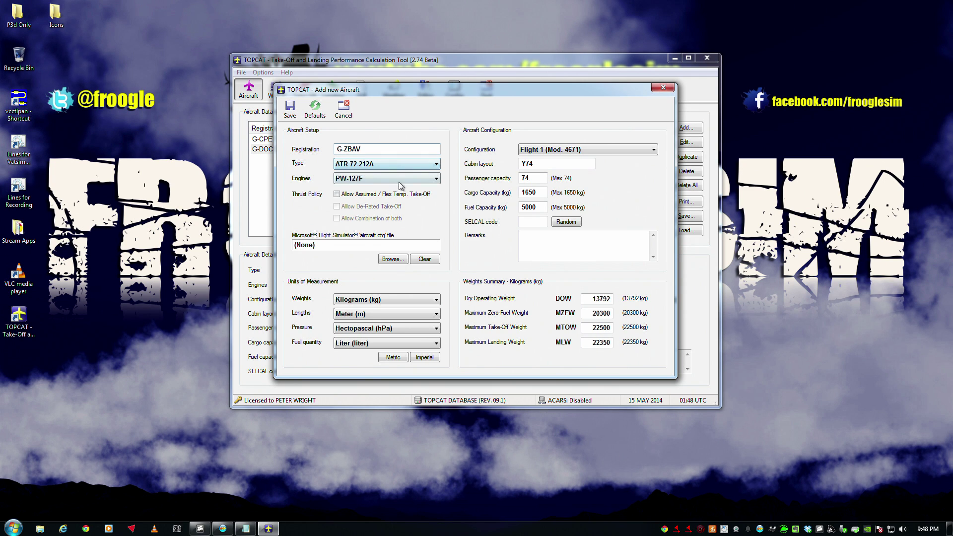
left_click(397, 166)
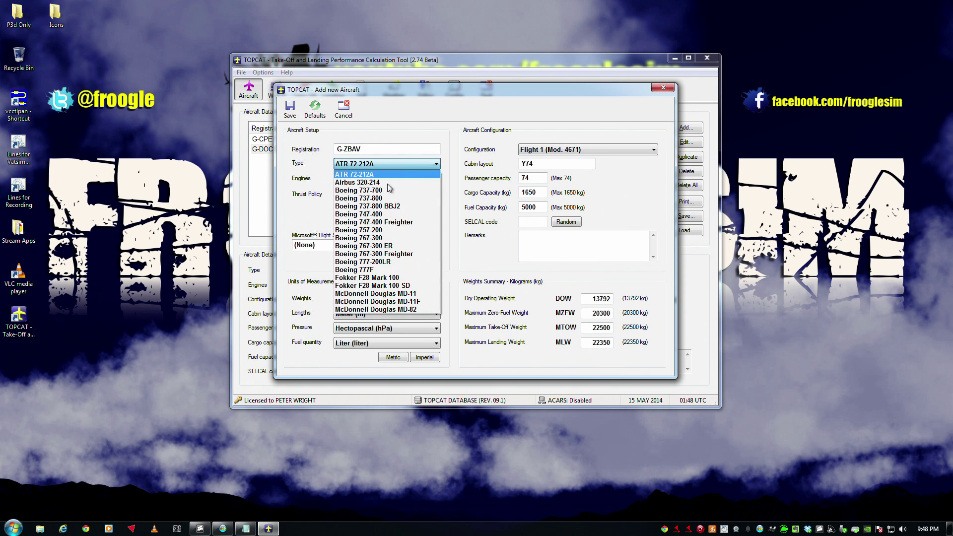
left_click(382, 266)
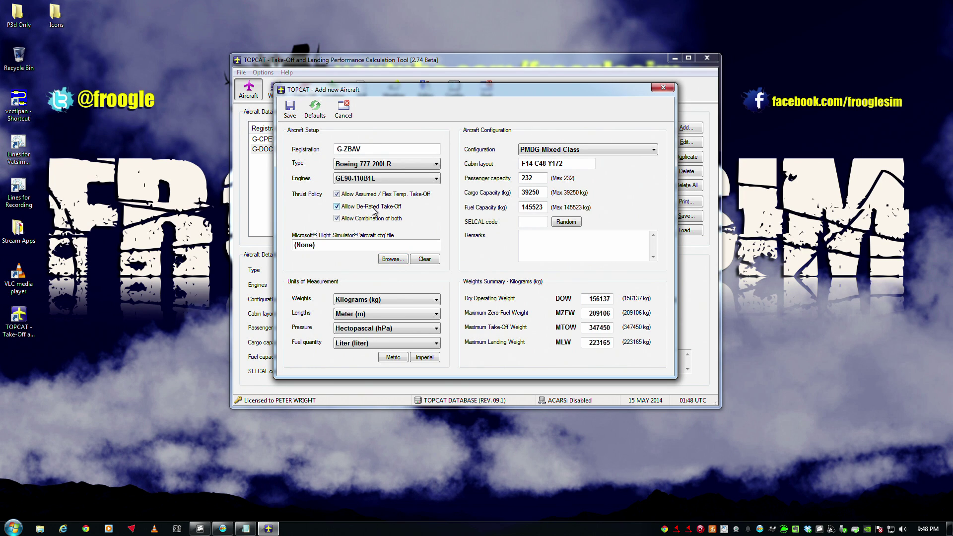
Link the aircraft.cfg from the PMDG 777-200LR folder, choosing the PMDG 777-236LR British Airways (Fictional) variant
left_click(390, 259)
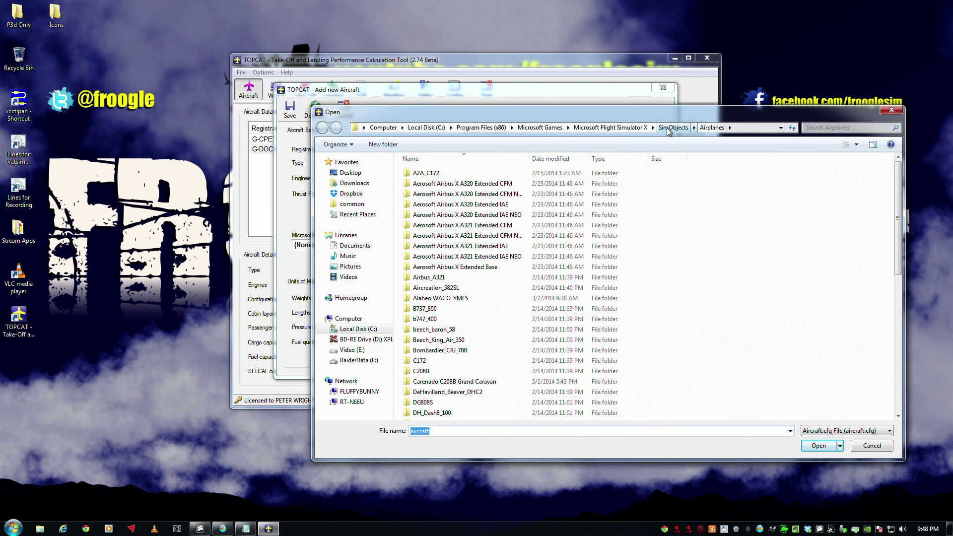
left_click(515, 311)
scroll(514, 316, "down", 10)
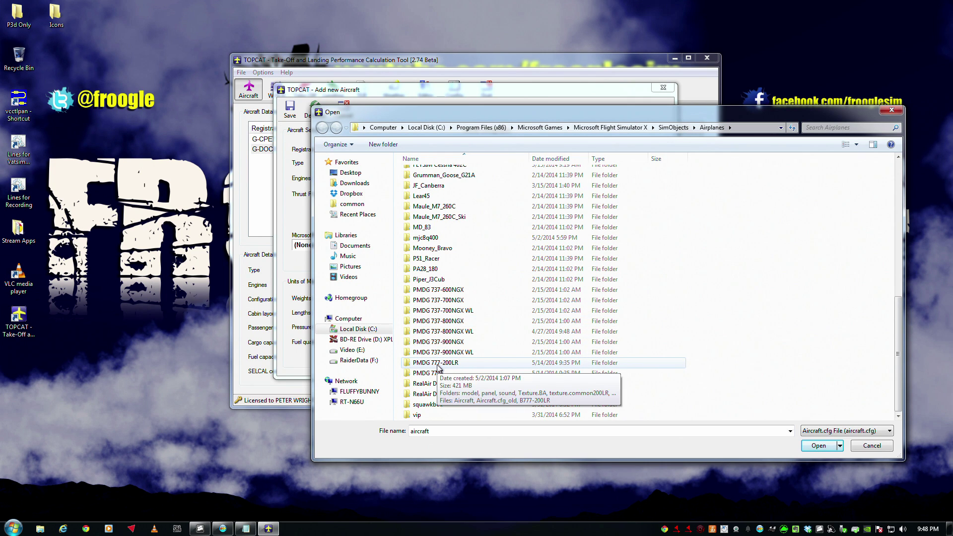
double_click(437, 366)
left_click(429, 268)
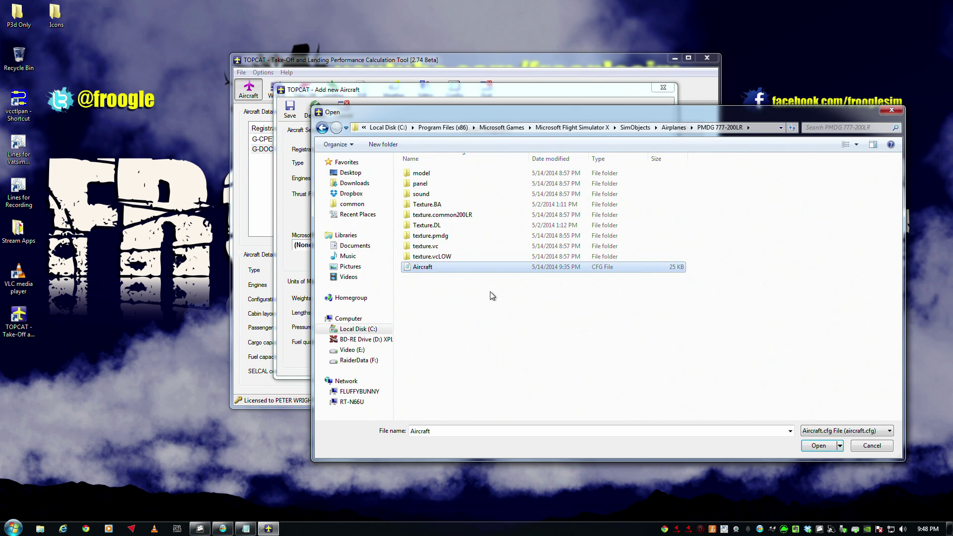
left_click(821, 446)
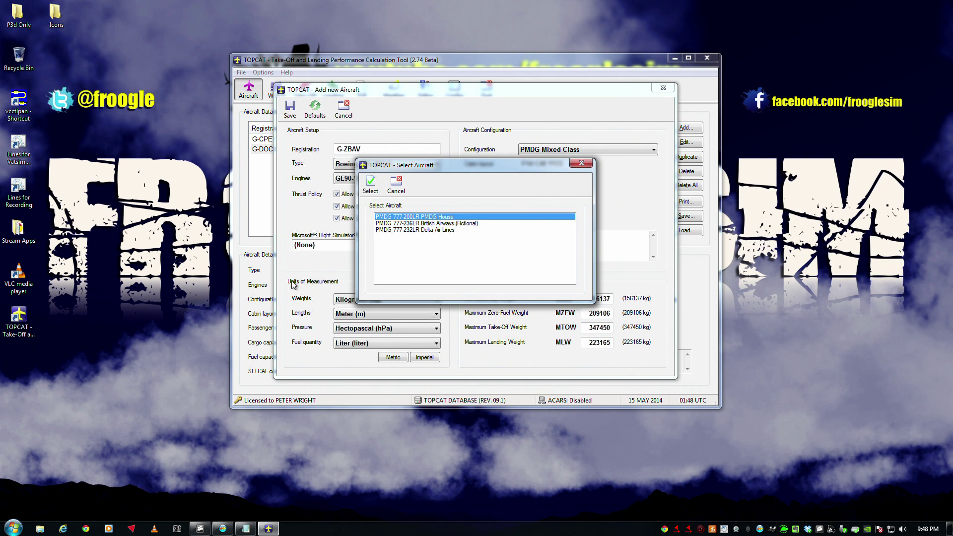
left_click(442, 224)
left_click(374, 183)
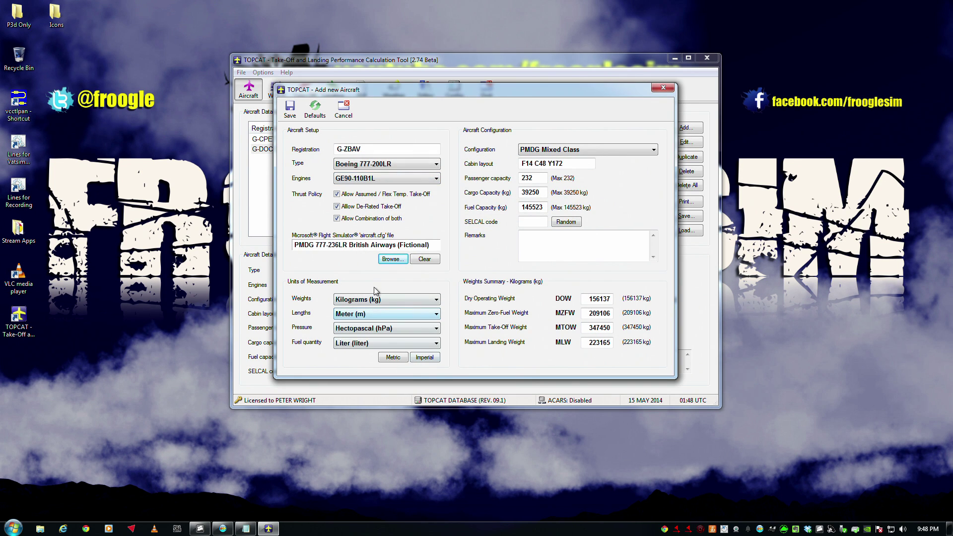
Apply metric units of measurement to the aircraft and save it to the database
left_click(392, 359)
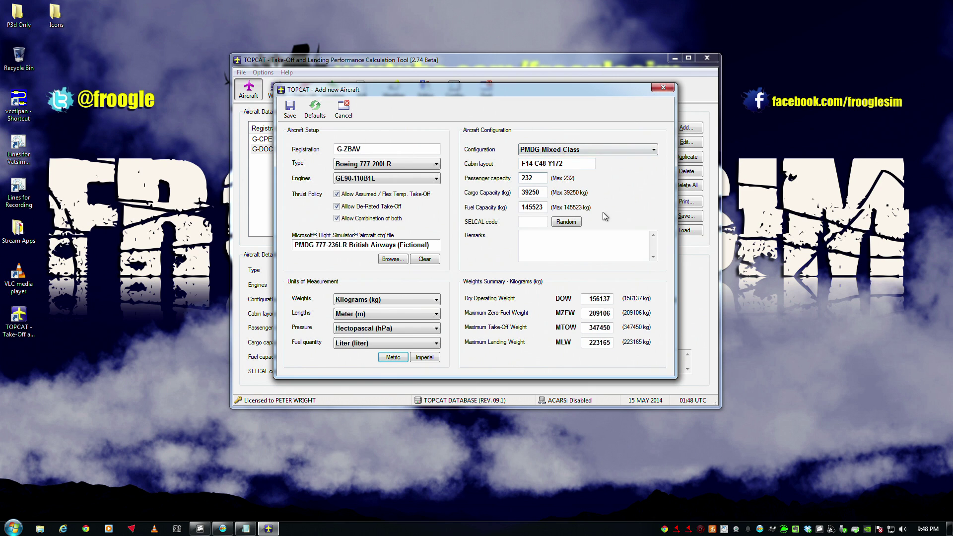
left_click(290, 112)
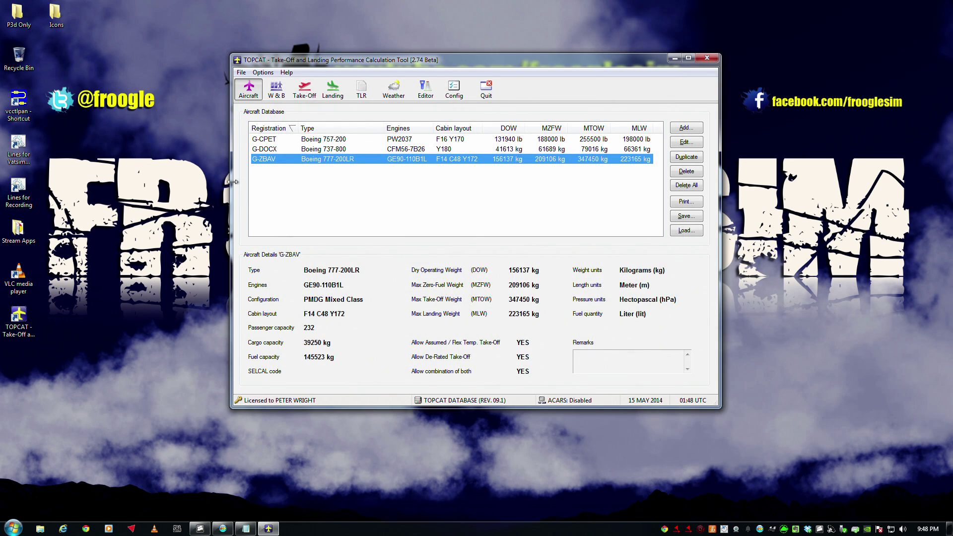
Quit TOPCAT and launch Professional Flight Planner X (PFPX)
left_click(486, 89)
key("super")
type("pfpx")
key("Return")
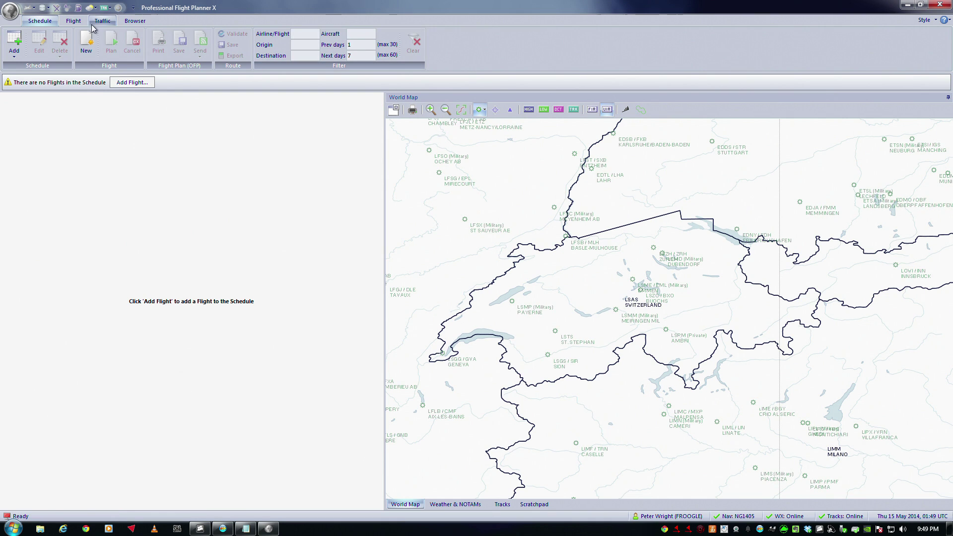
Create a new aircraft in the aircraft database with registration G-ZBAV and type Boeing 777-232LR
left_click(33, 8)
left_click(54, 36)
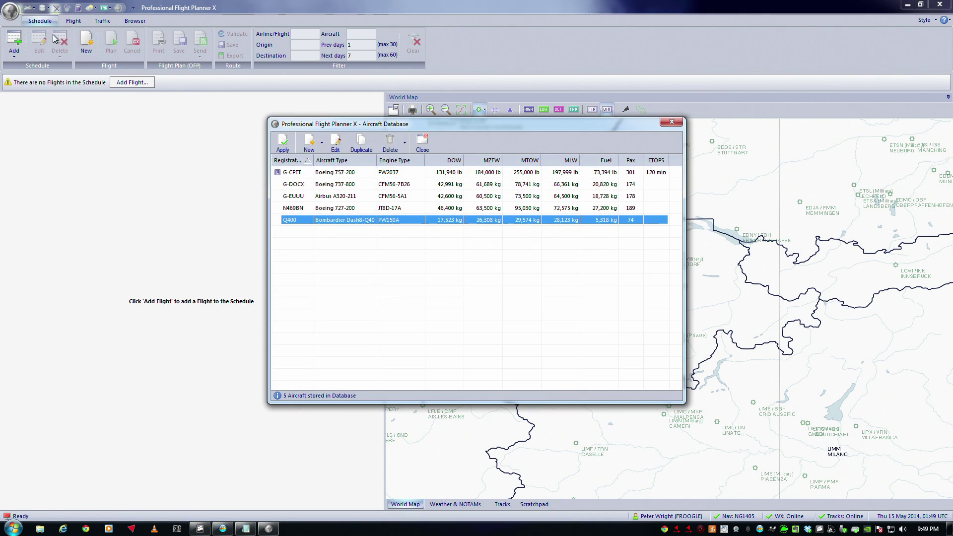
left_click(308, 145)
left_click(321, 160)
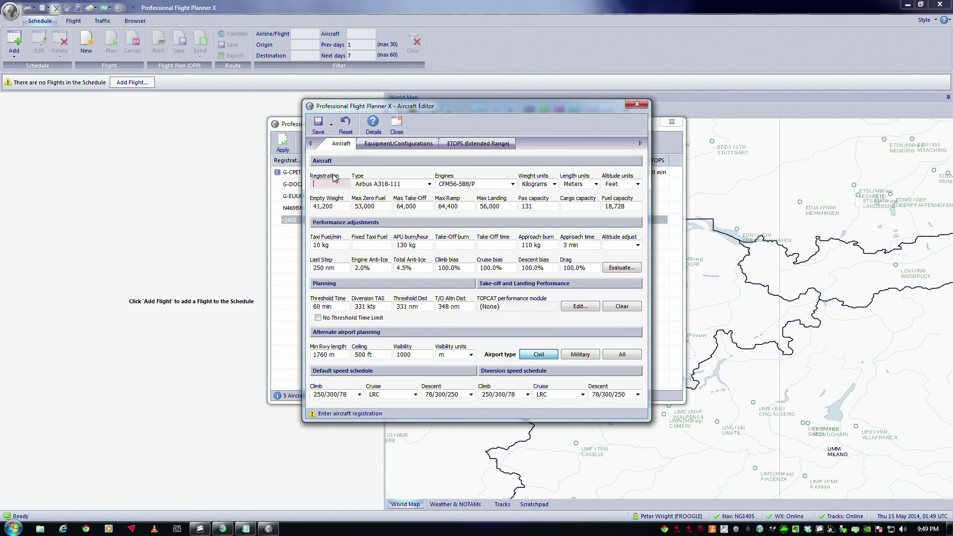
type("G-")
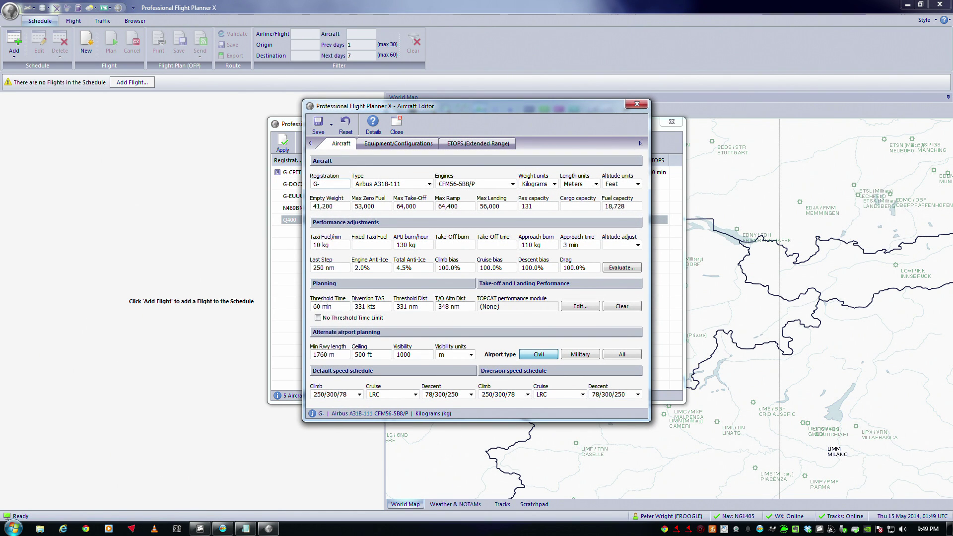
type("ZB")
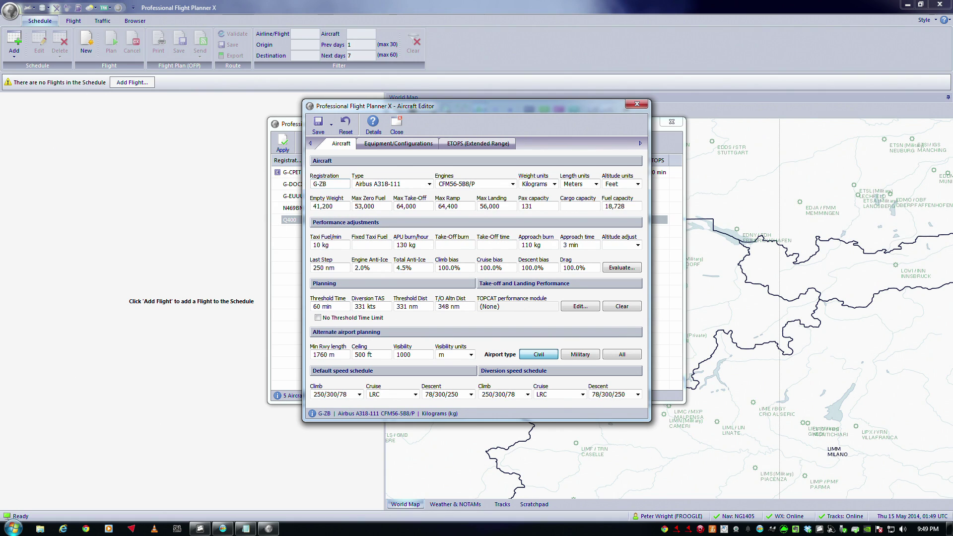
type("AV")
left_click(429, 184)
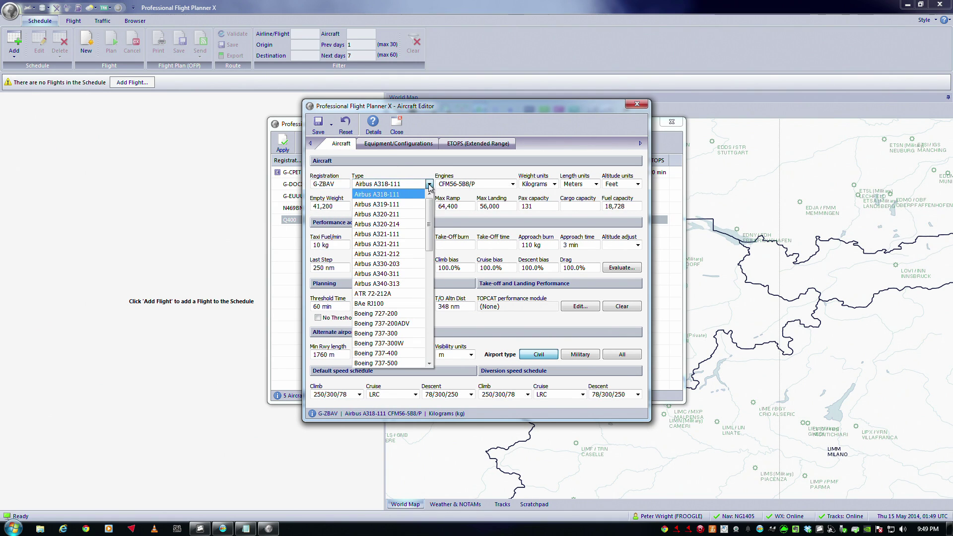
left_click_drag(429, 219, 426, 272)
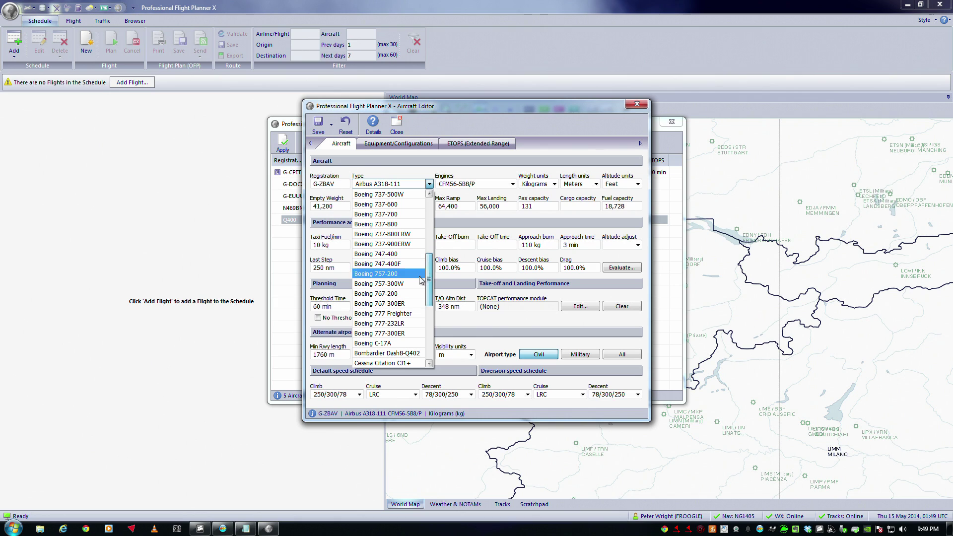
left_click(408, 324)
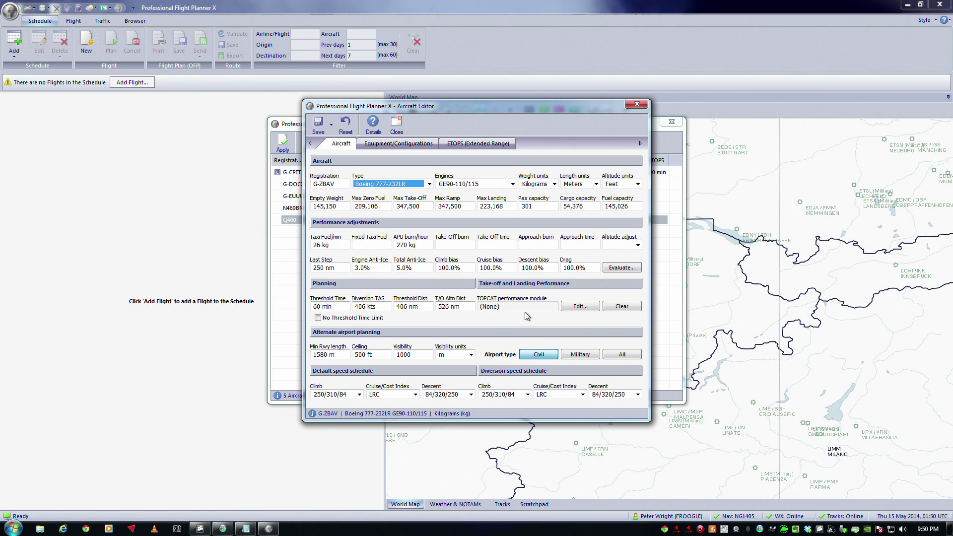
Assign the Boeing 777-200LR GE90-110B1L TOPCAT performance module to the aircraft
left_click(577, 306)
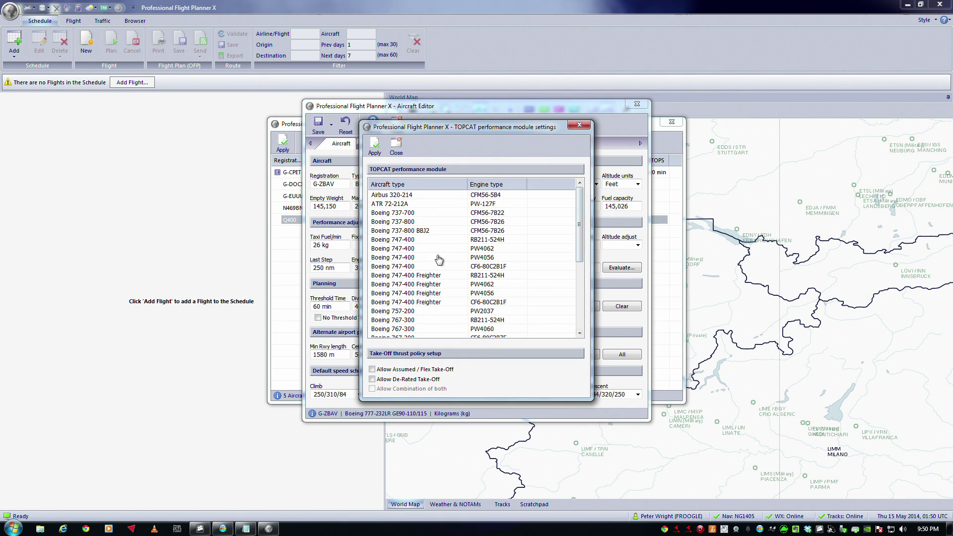
left_click_drag(577, 229, 579, 287)
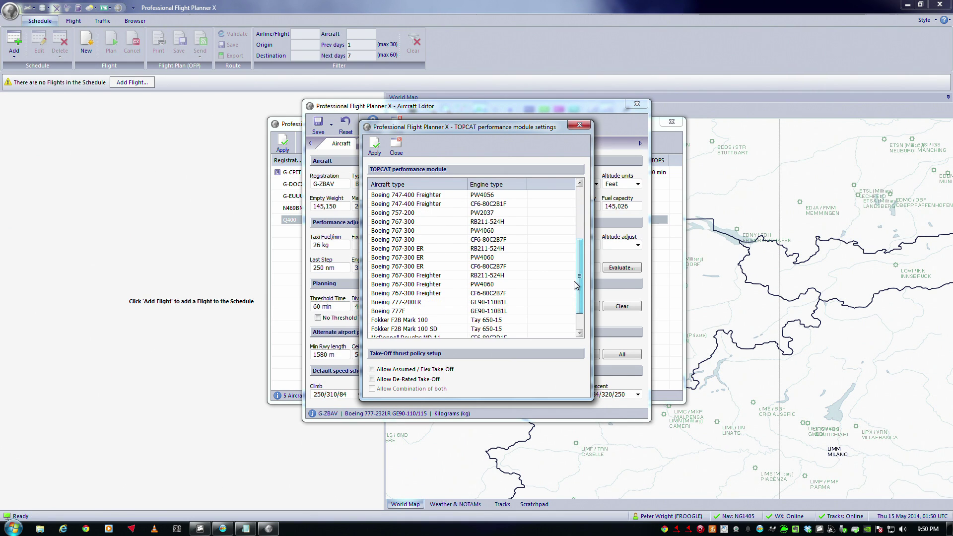
left_click(447, 304)
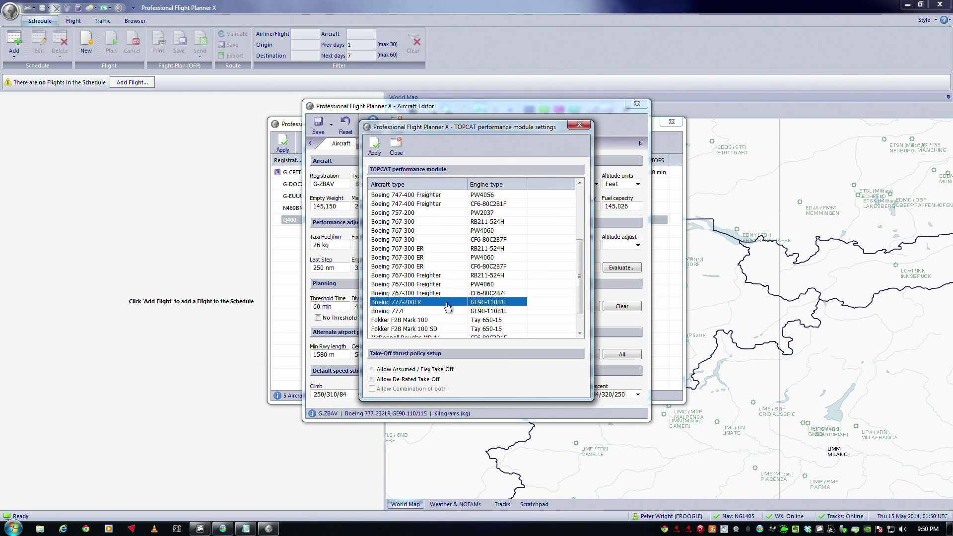
left_click(373, 148)
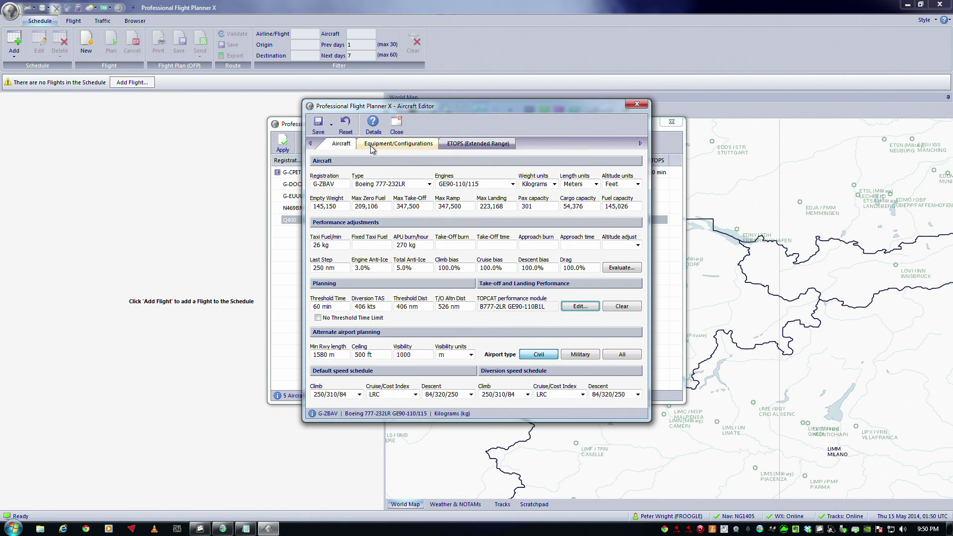
Save the aircraft after checking its equipment and ETOPS settings, and close the aircraft database
left_click(419, 145)
left_click(449, 147)
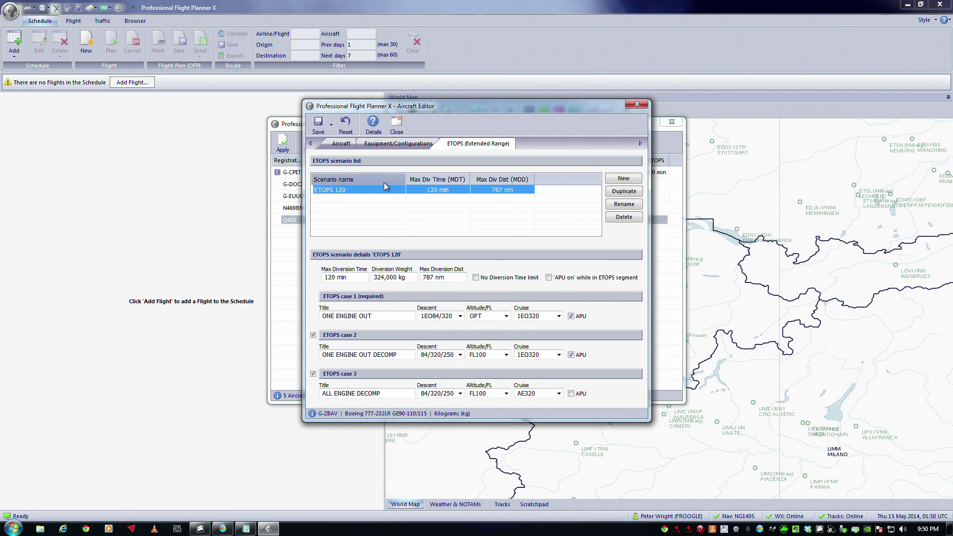
left_click(321, 128)
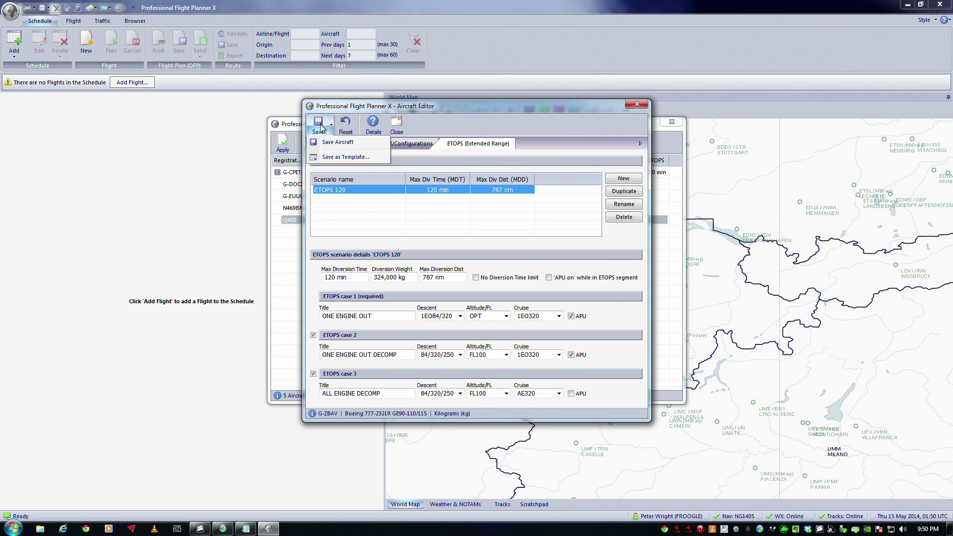
left_click(326, 143)
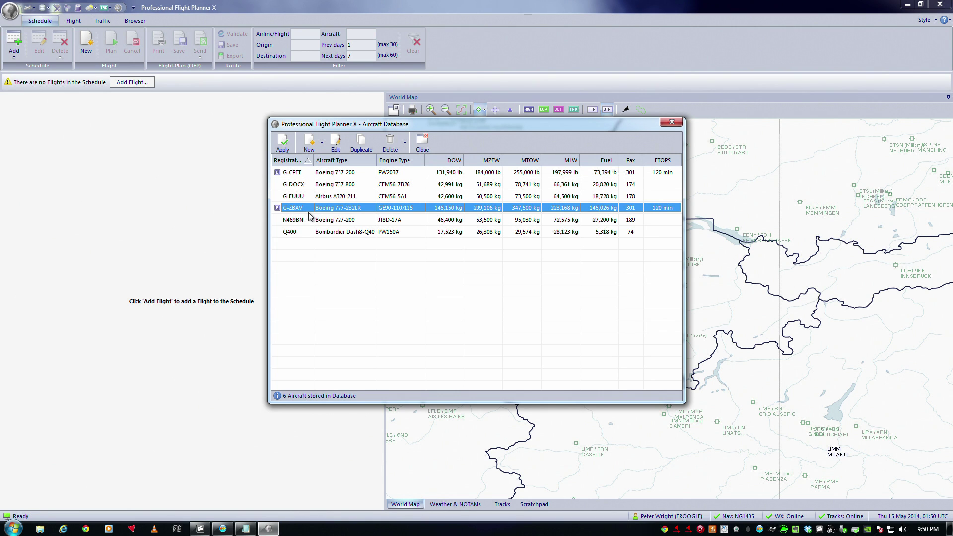
left_click(420, 144)
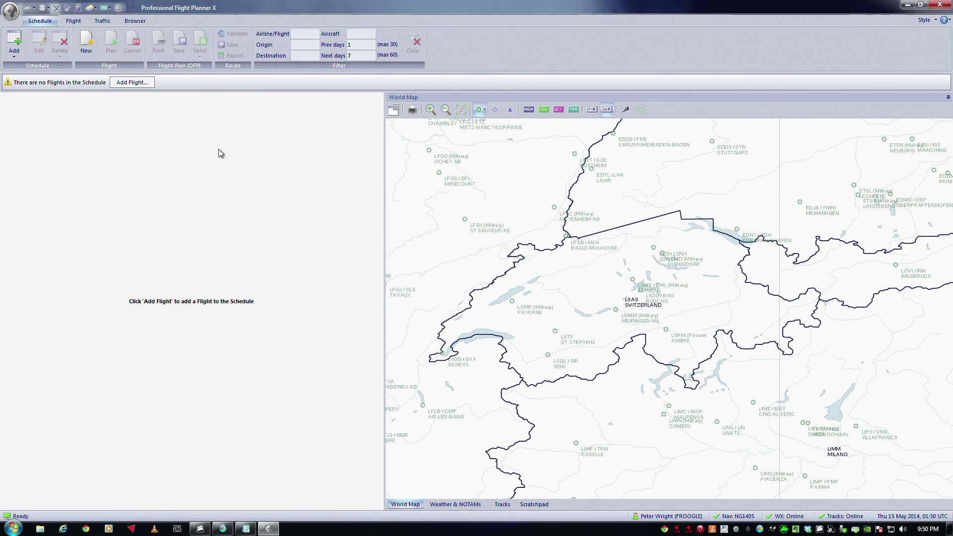
Create a new flight for British Airways (BAW) with flight number 9876
left_click(87, 42)
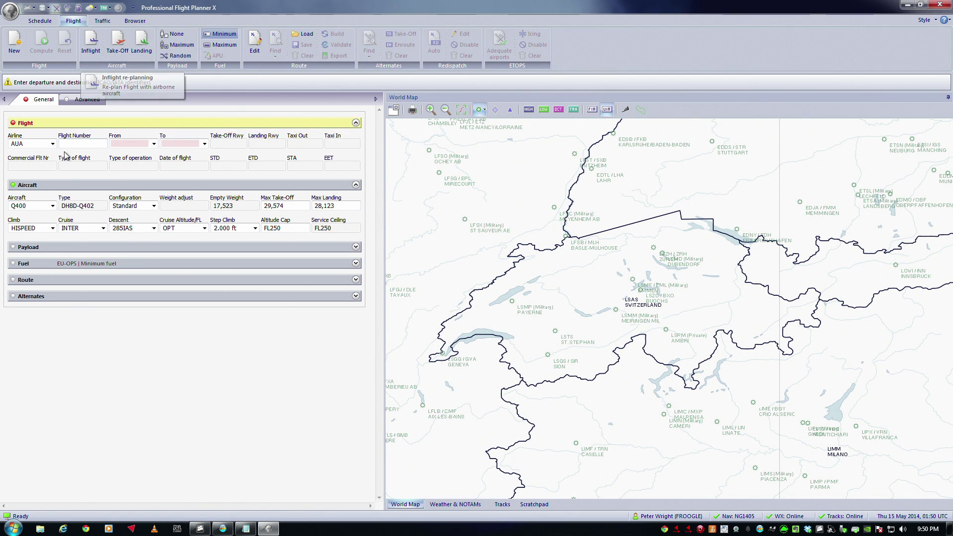
left_click(52, 144)
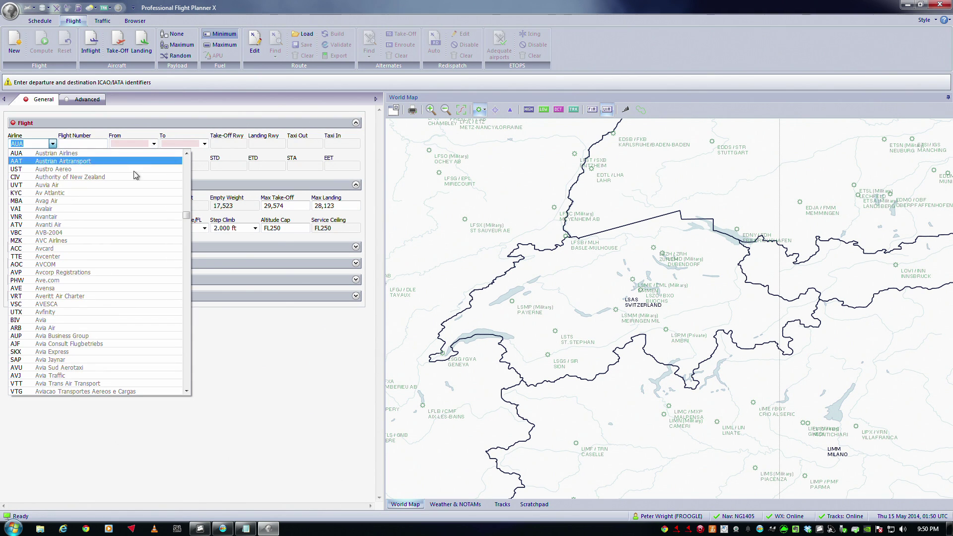
mouse_move(188, 215)
left_mouse_down()
mouse_move(180, 255)
mouse_move(182, 223)
left_mouse_up()
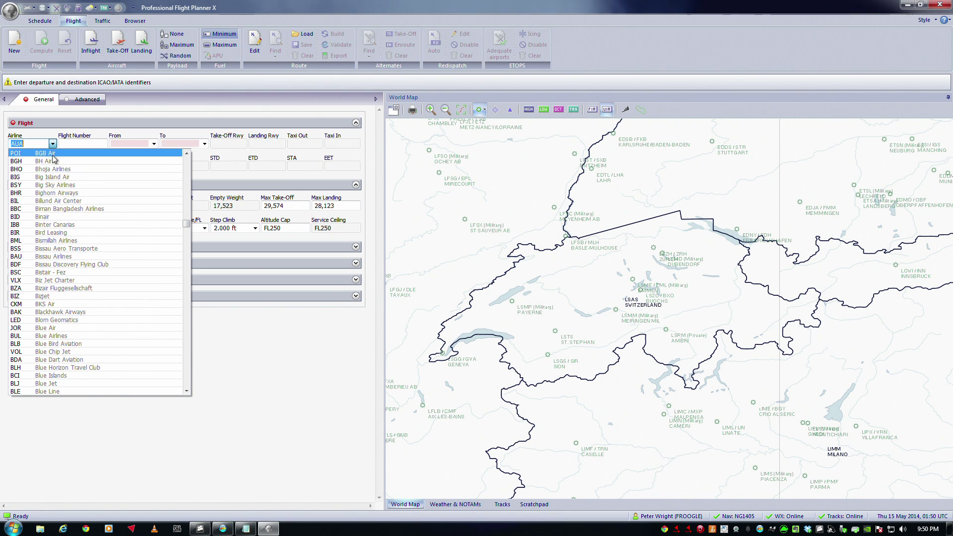
scroll(72, 255, "down", 8)
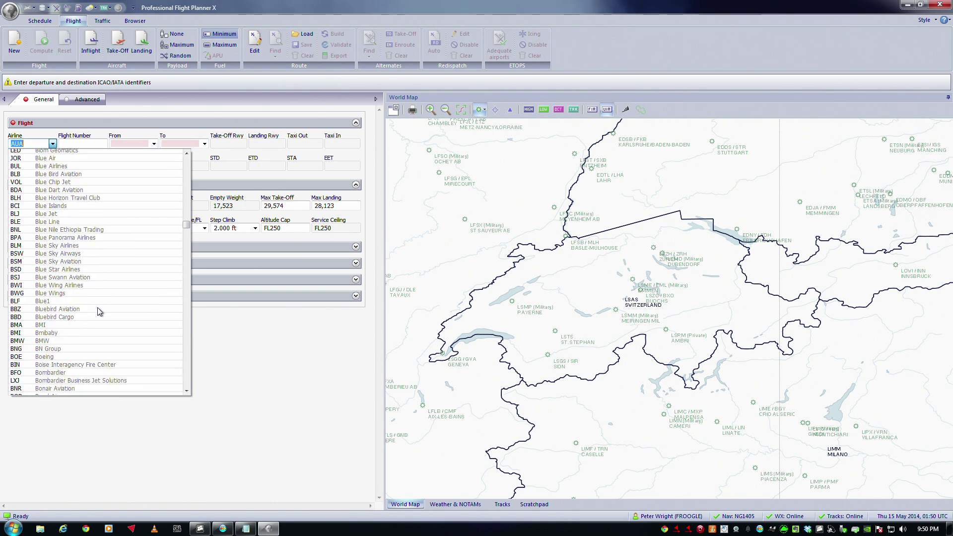
scroll(98, 311, "down", 11)
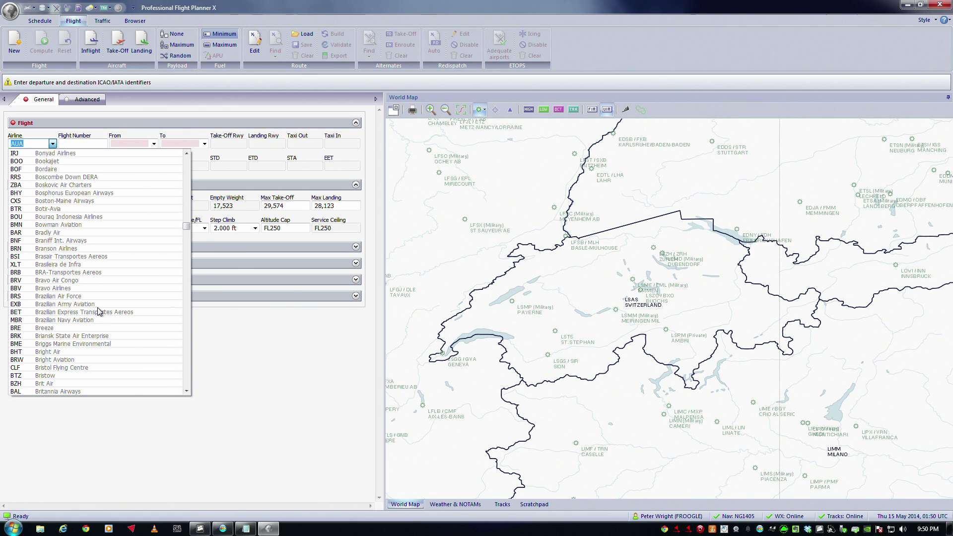
scroll(95, 320, "down", 4)
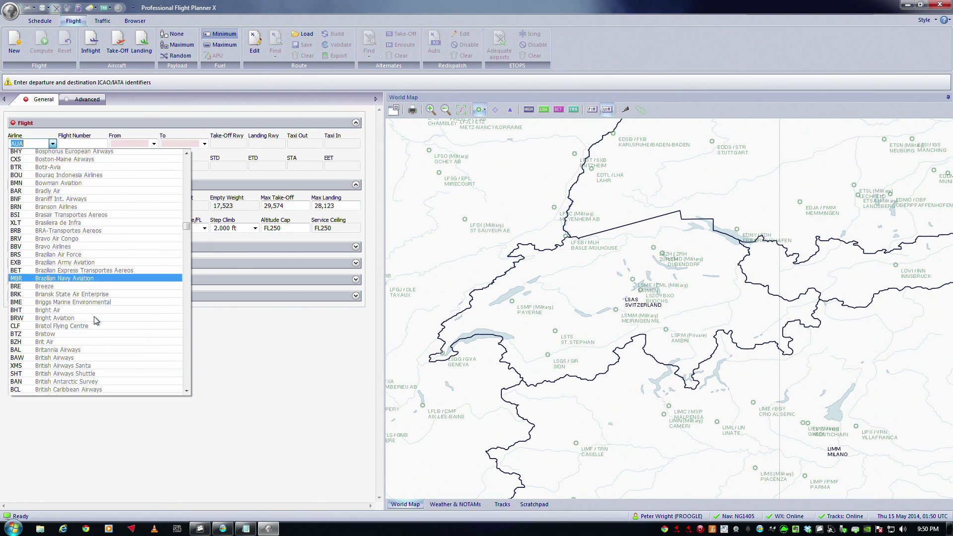
left_click(85, 323)
left_click(90, 144)
type("9876")
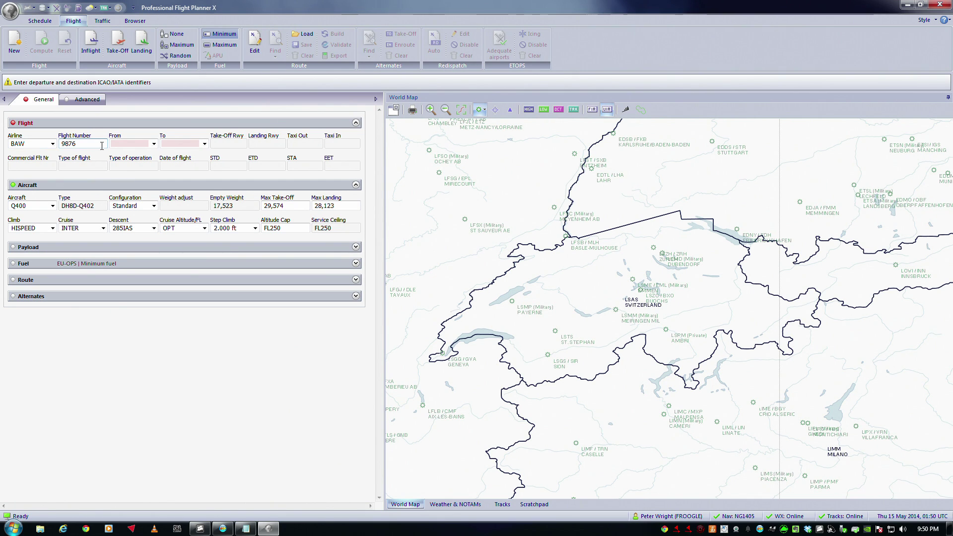
Set the flight's departure to EGLL, its destination to LSGG and its commercial flight number to BA9876
left_click(140, 143)
type("EGLL")
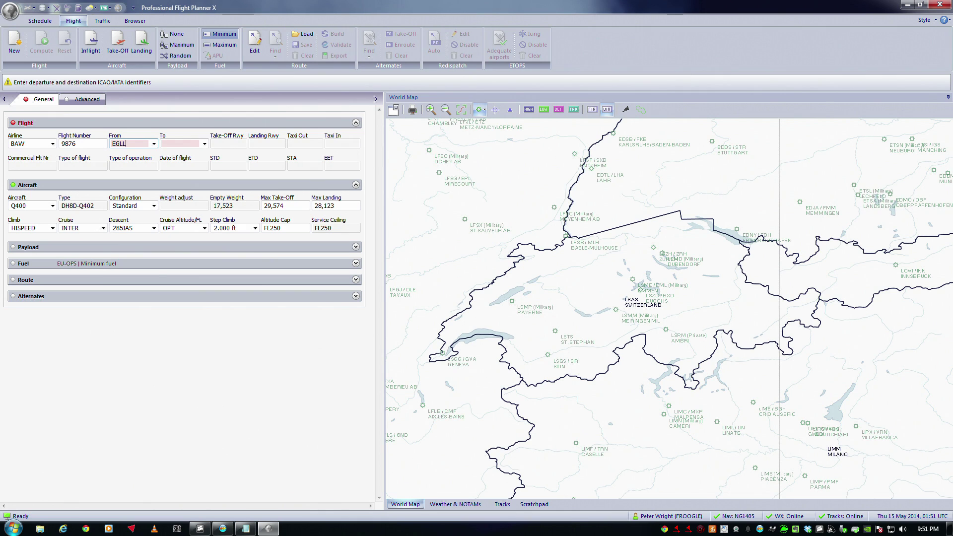
left_click(186, 143)
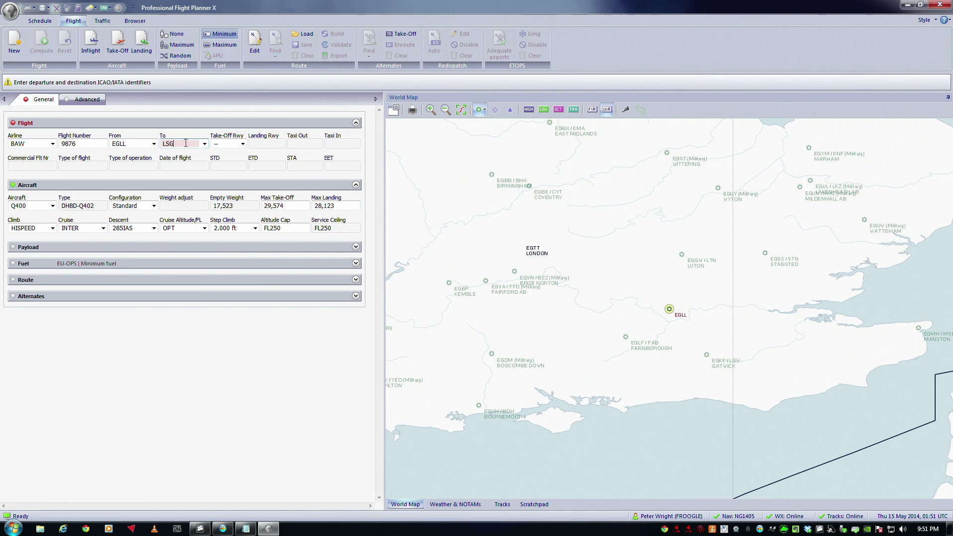
key("Tab")
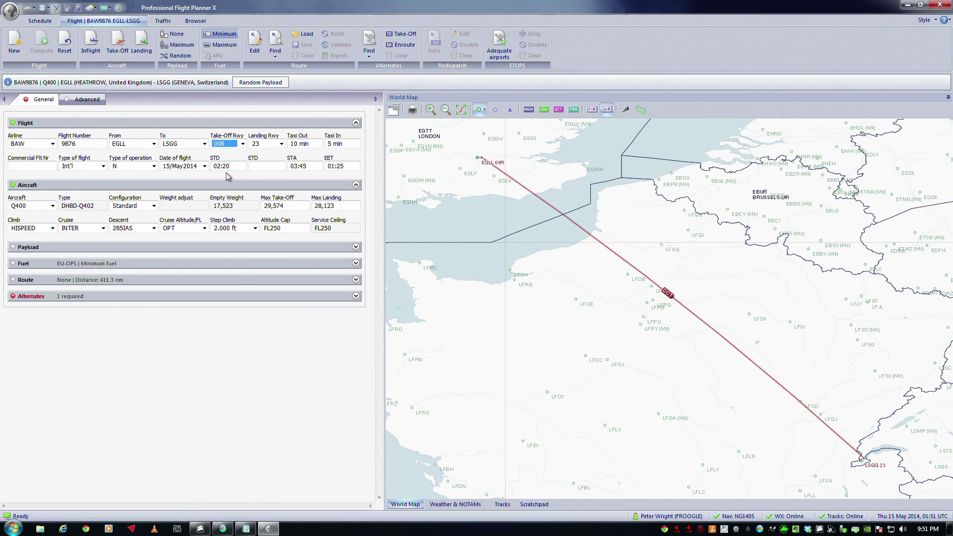
left_click(28, 168)
type("BA9876")
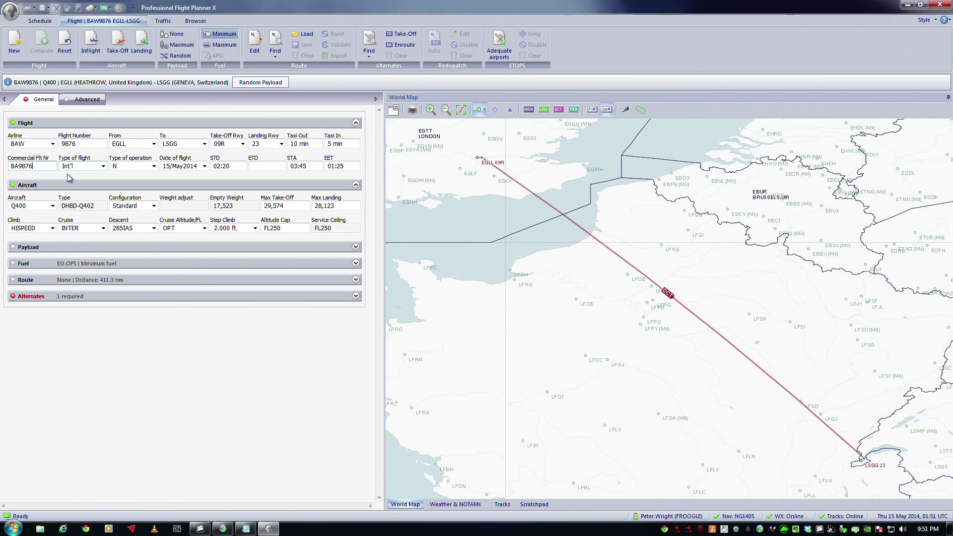
Assign aircraft G-ZBAV to the flight and generate a random payload for it
left_click(53, 206)
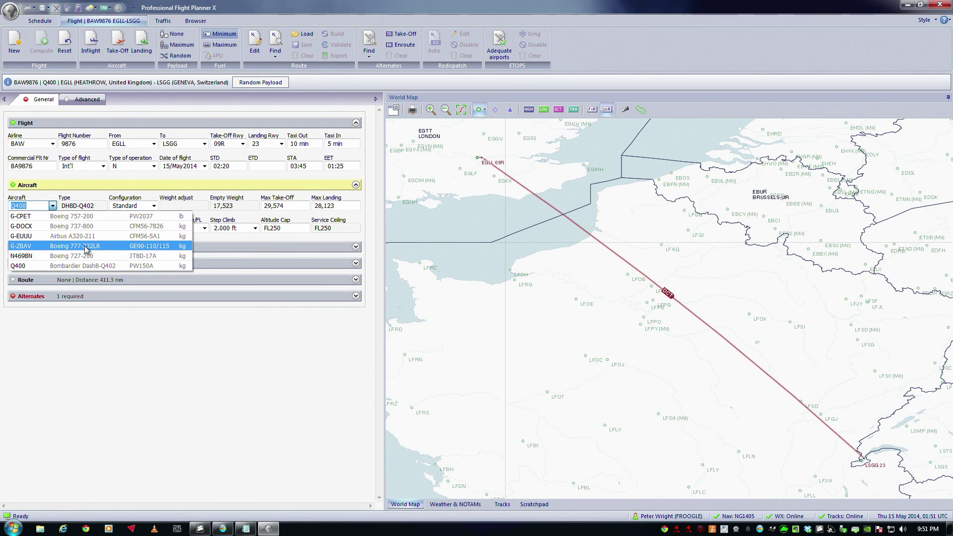
left_click(62, 247)
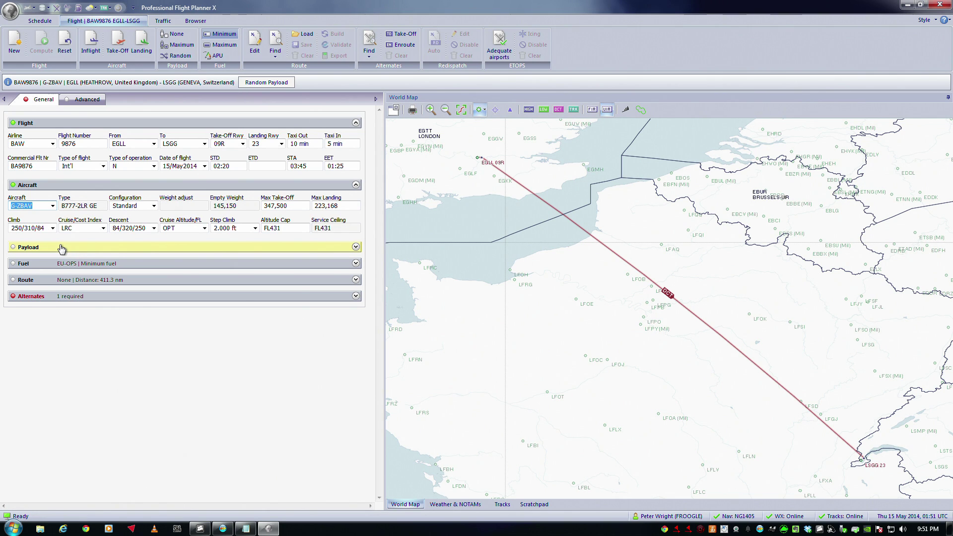
left_click(62, 247)
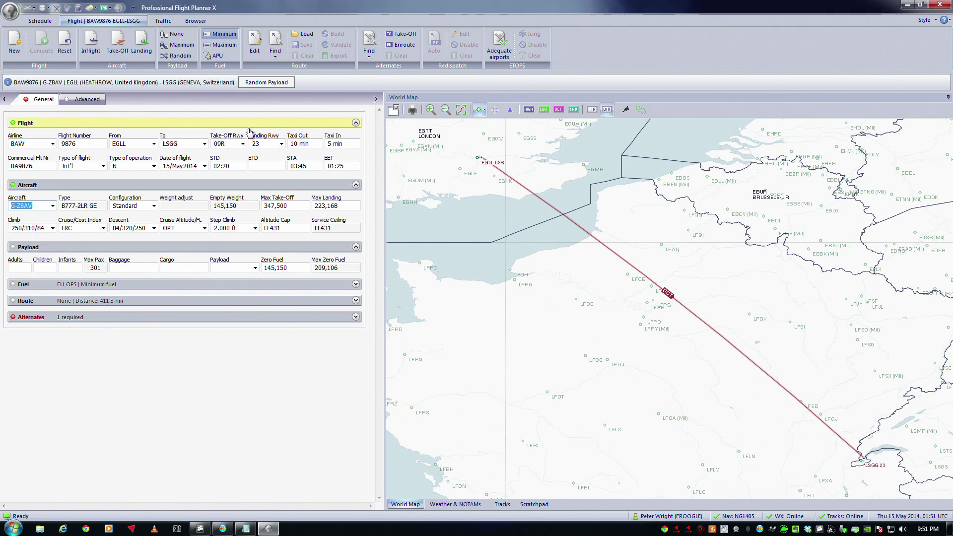
left_click(285, 84)
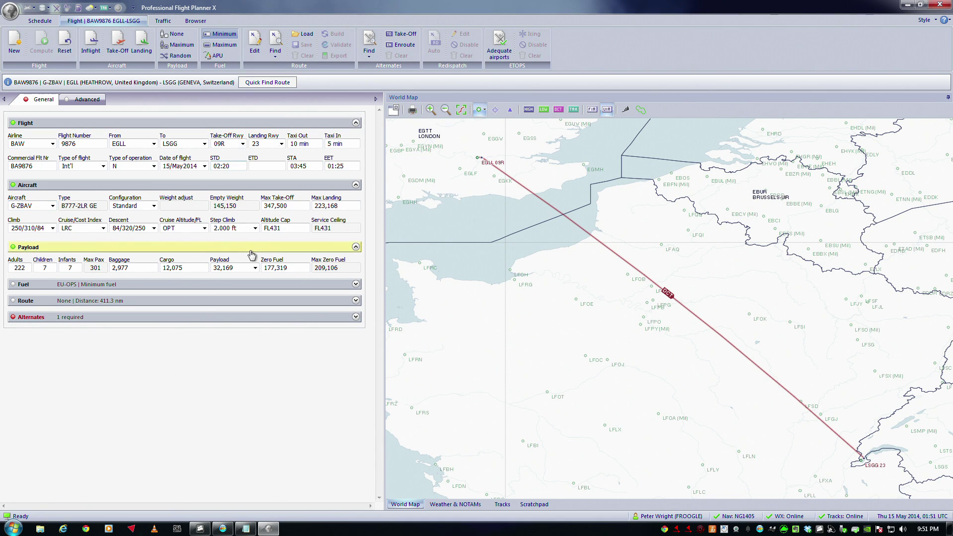
Set the flight's extra fuel time to 30 minutes and its hold time to 30 minutes
left_click(247, 287)
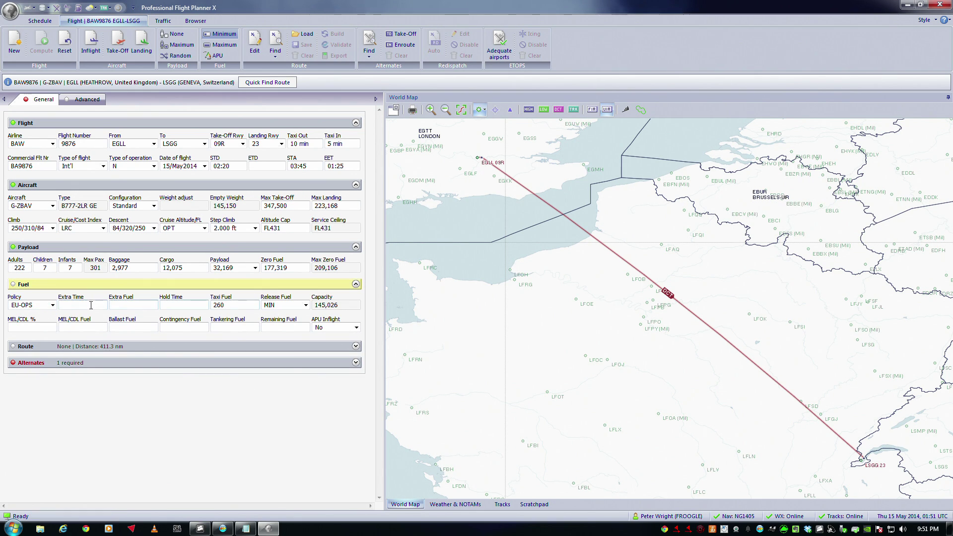
left_click(90, 306)
type("30")
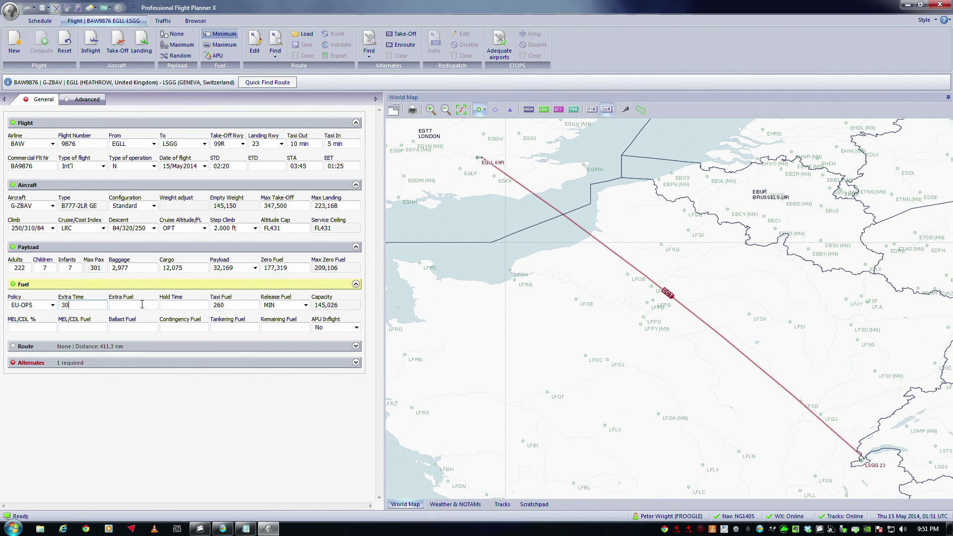
left_click(178, 307)
type("3")
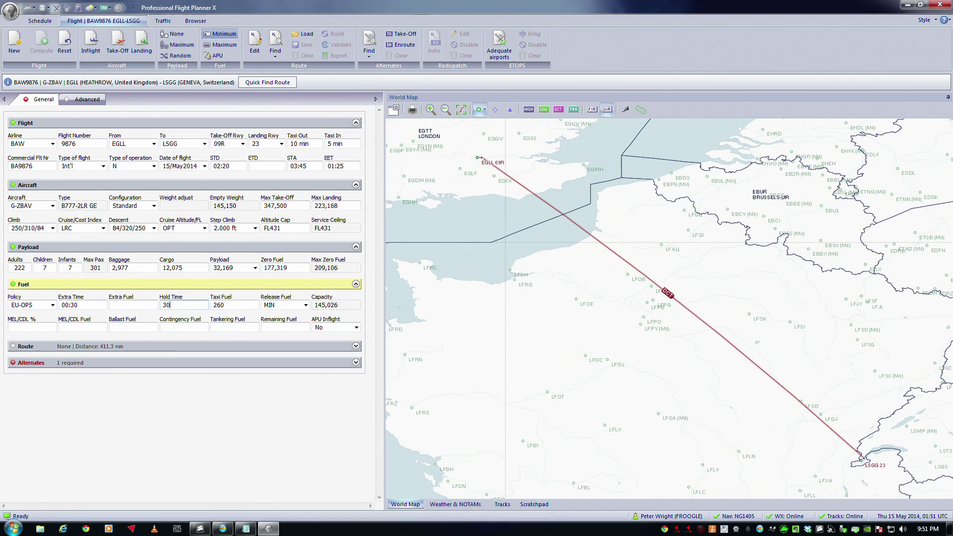
type("0")
key("Tab")
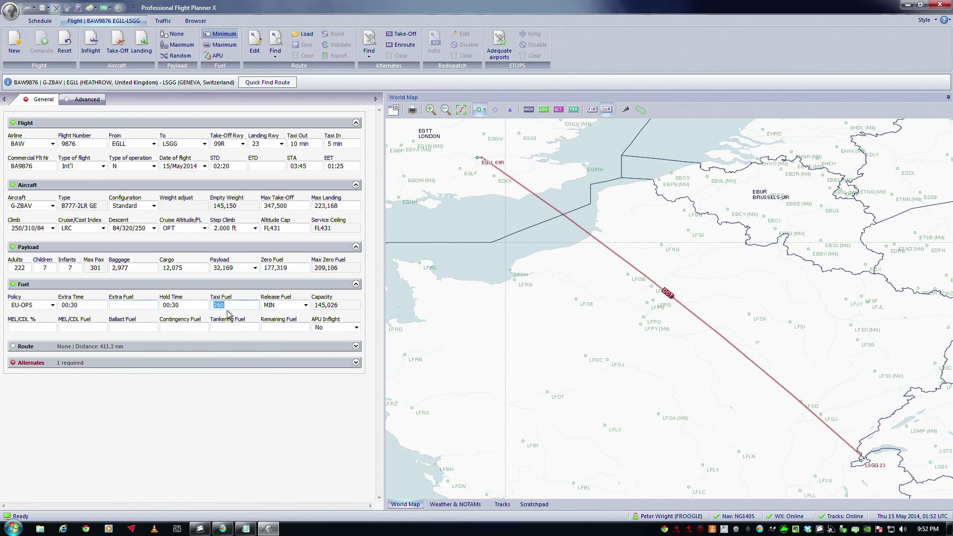
Find a route automatically for the EGLL to LSGG flight
left_click(279, 346)
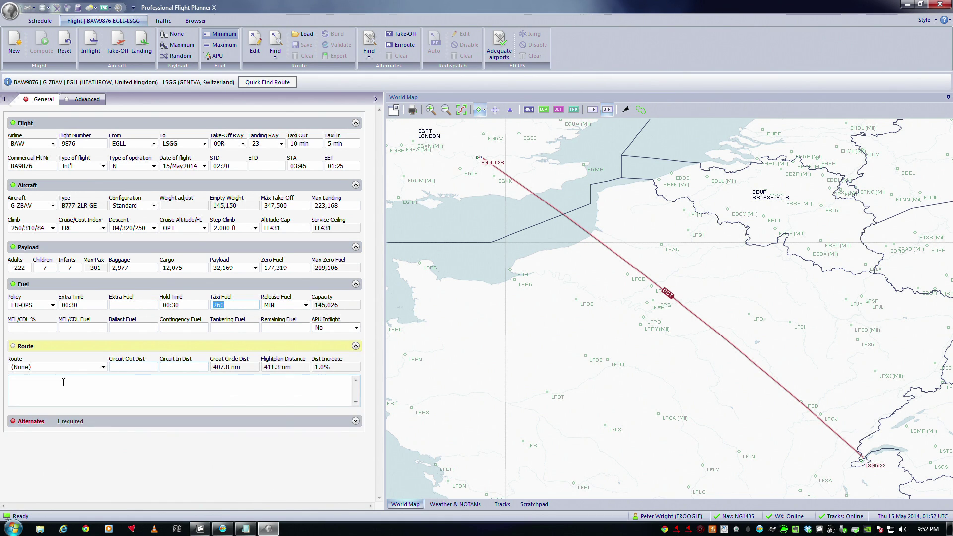
left_click(102, 368)
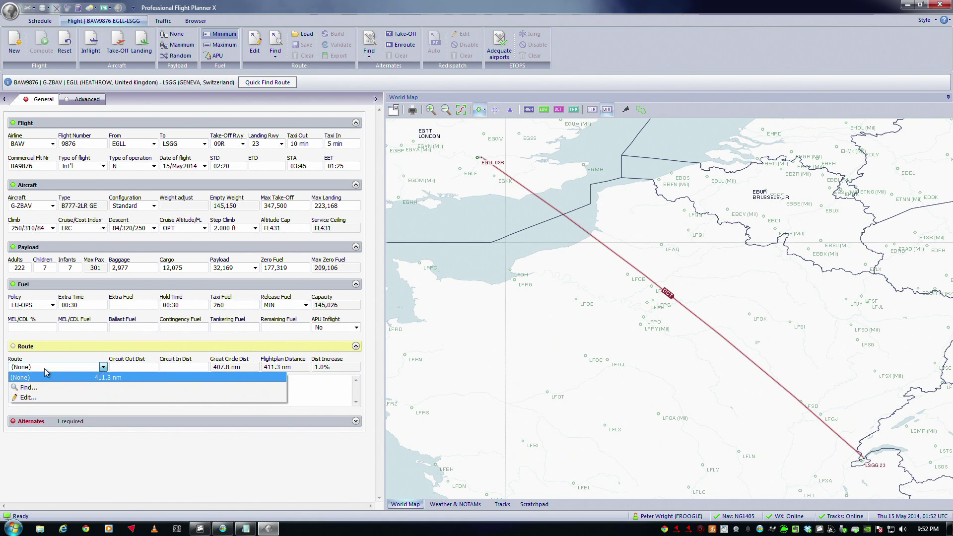
left_click(26, 387)
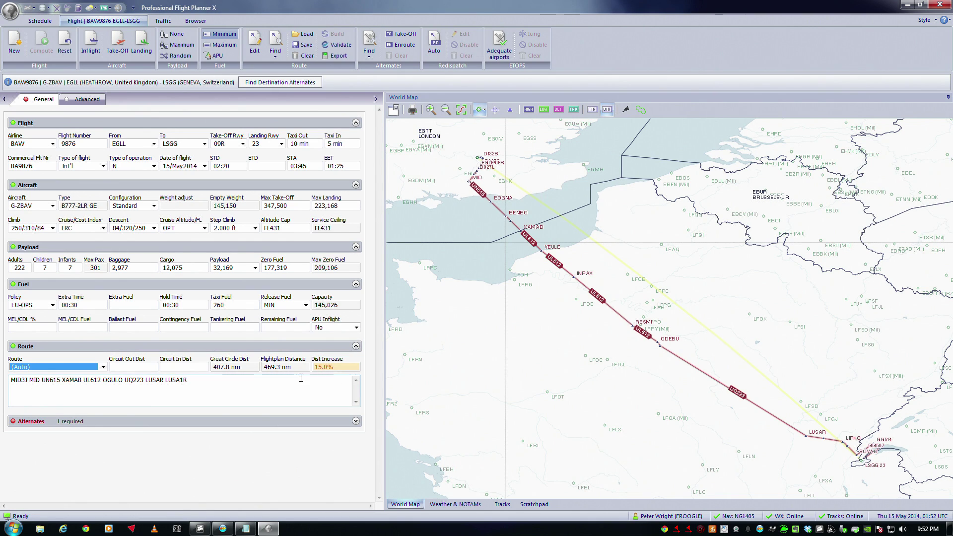
Choose LFLL (Saint Exupery) as destination alternate with the route GVA DCT LSE, and compute the flight
left_click(112, 421)
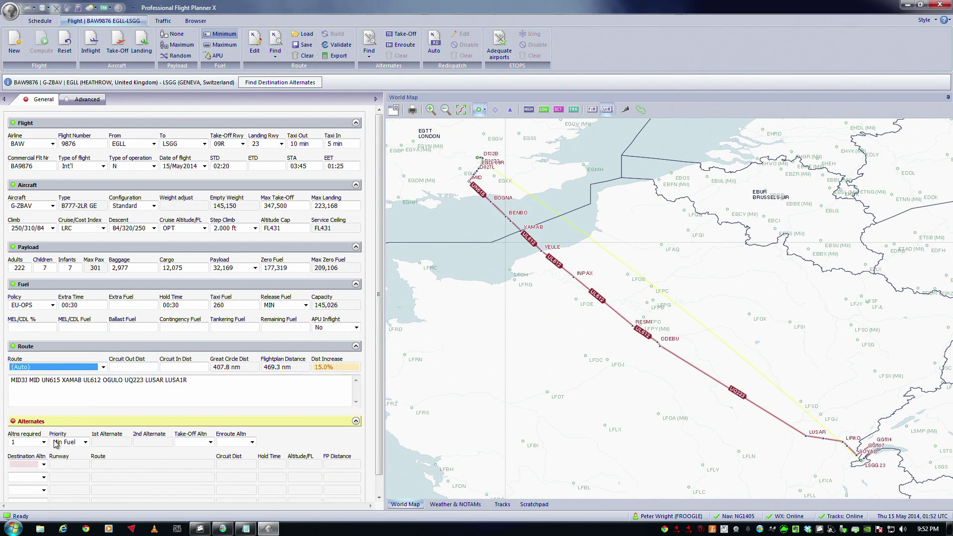
left_click(37, 463)
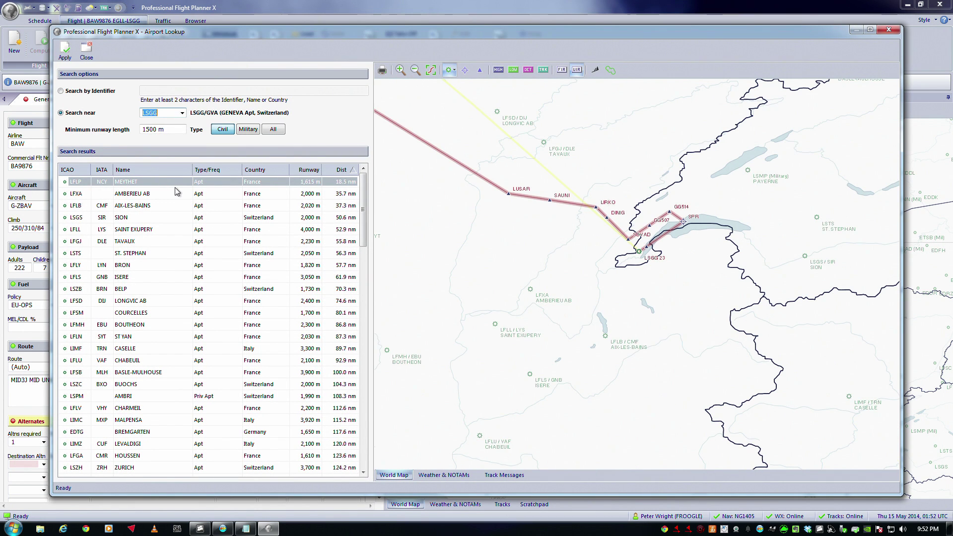
left_click(164, 230)
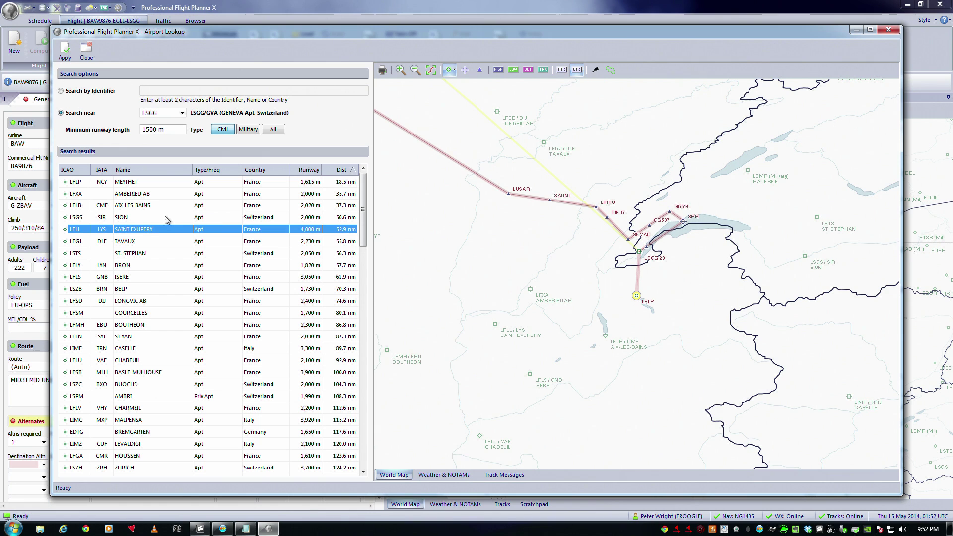
double_click(152, 228)
left_click(134, 465)
left_click(133, 480)
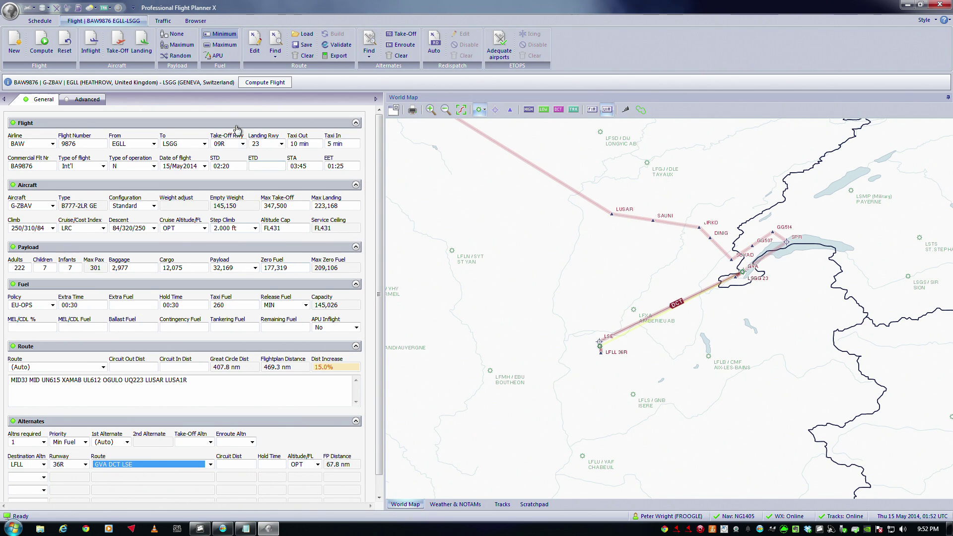
left_click(259, 85)
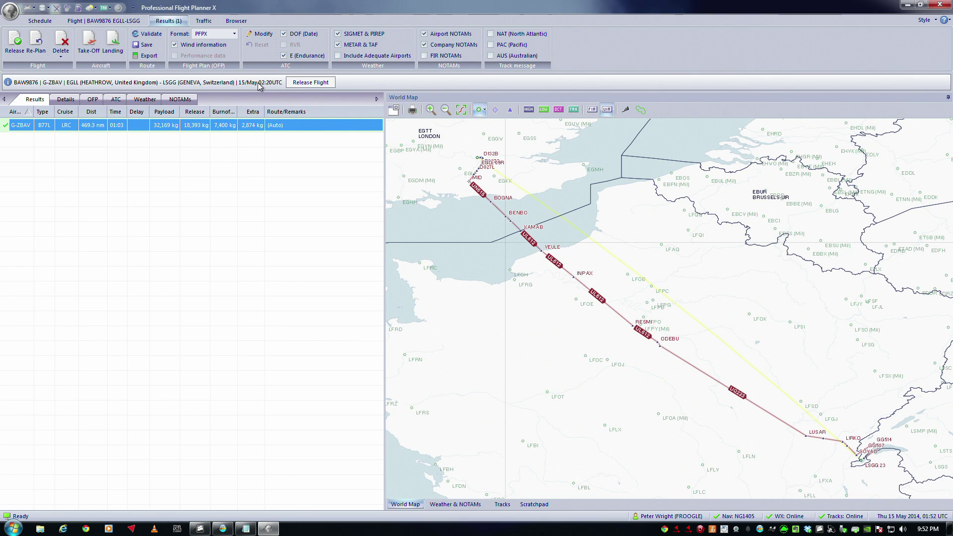
Calculate the take-off performance for EGLL runway 09R with flaps 5 and optimum thrust, and apply it to the flight plan
left_click(88, 44)
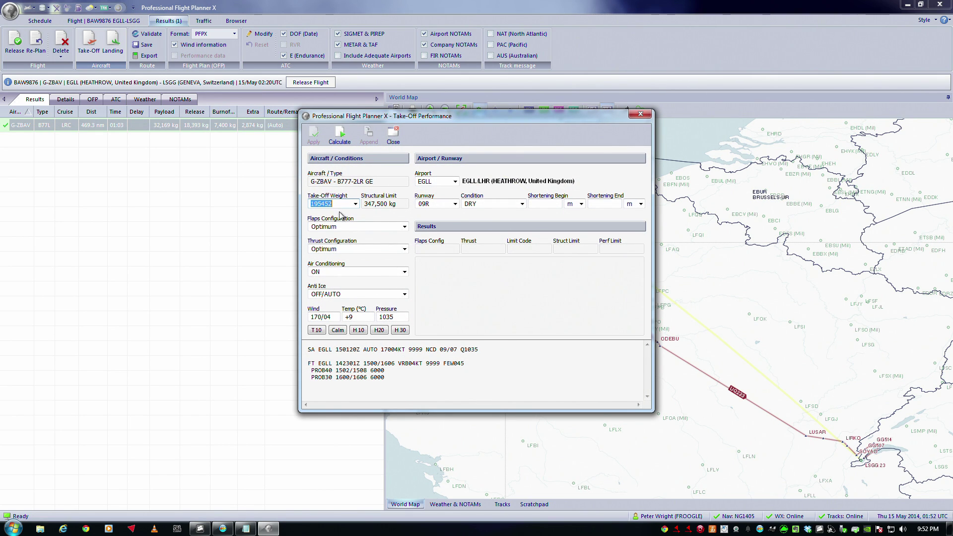
left_click(367, 227)
left_click(365, 248)
left_click(365, 248)
left_click(365, 248)
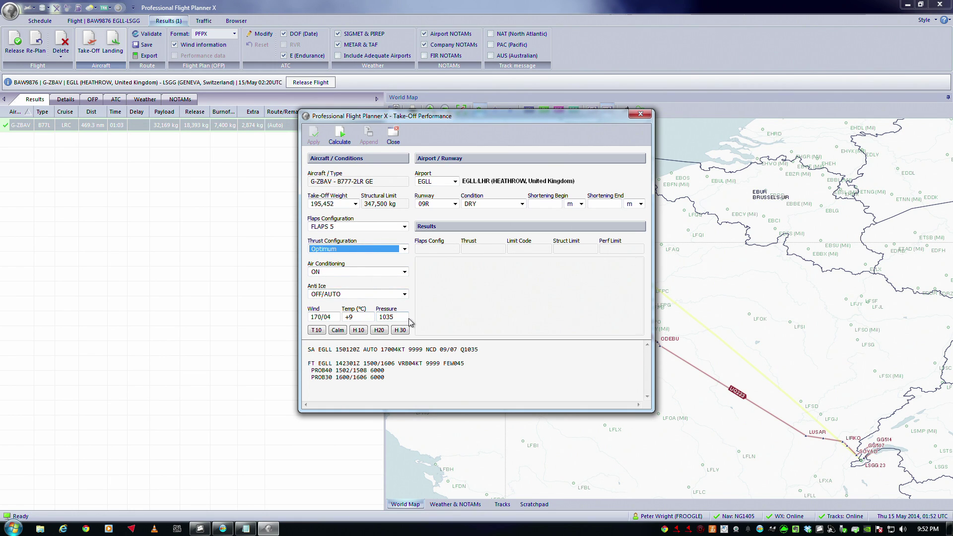
left_click(341, 130)
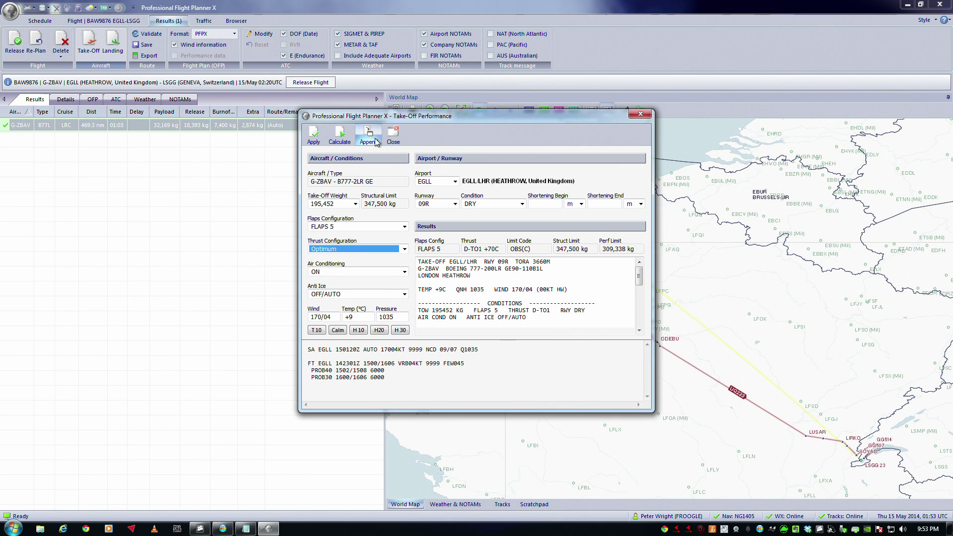
left_click(313, 140)
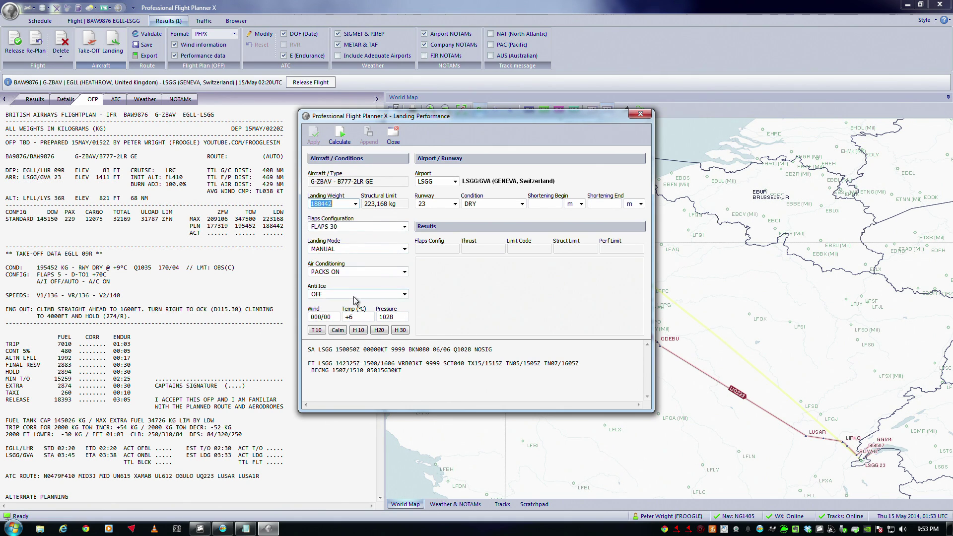
Calculate the landing performance for LSGG runway 23 with flaps 30 and manual landing mode, and apply it to the flight plan
left_click(340, 137)
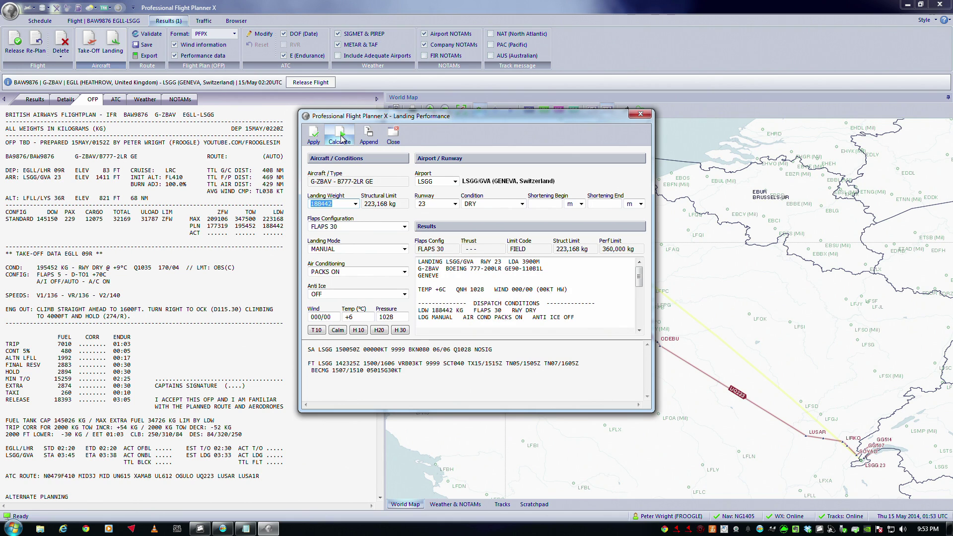
left_click(377, 144)
left_click(314, 135)
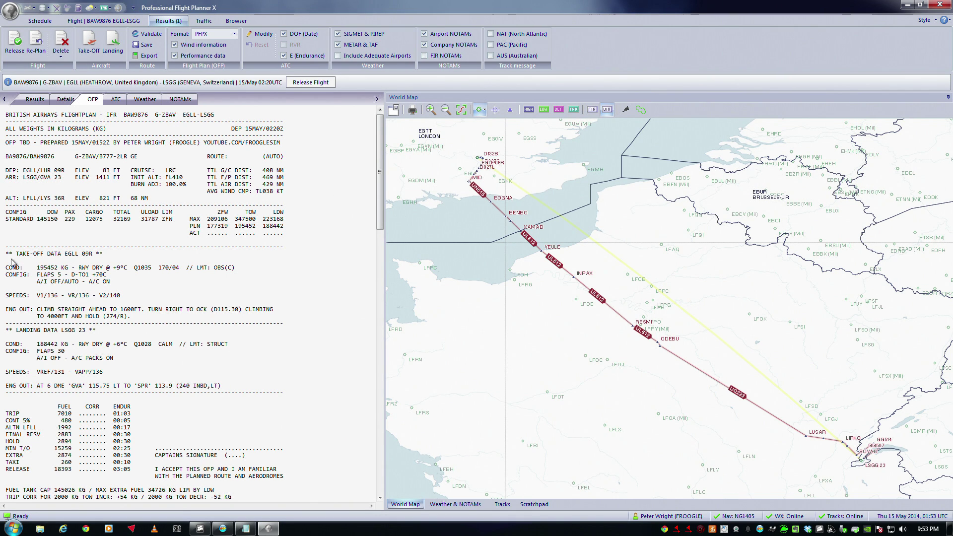
Review the take-off data and landing data in the operational flight plan, including the thrust temperature and approach speeds
left_click_drag(4, 254, 147, 320)
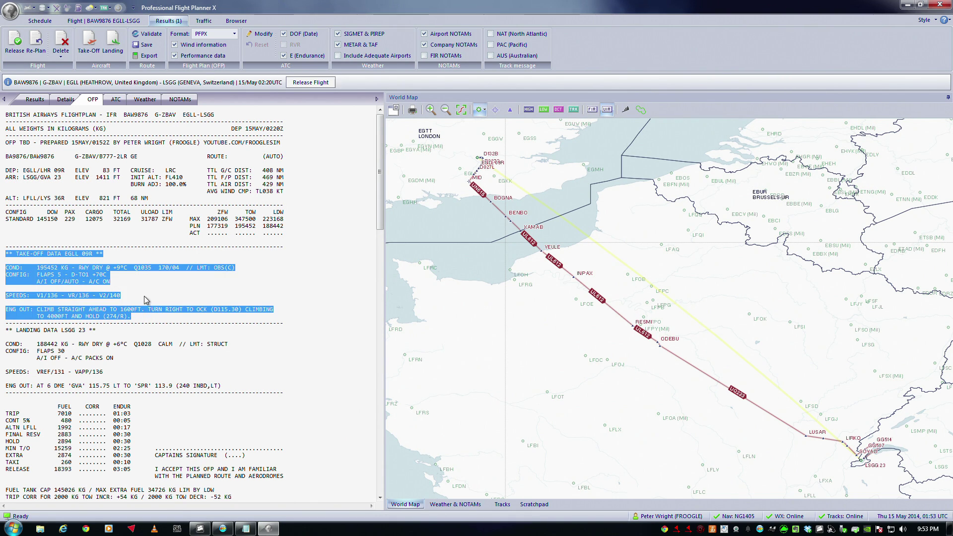
left_click(145, 296)
left_click_drag(40, 276, 110, 281)
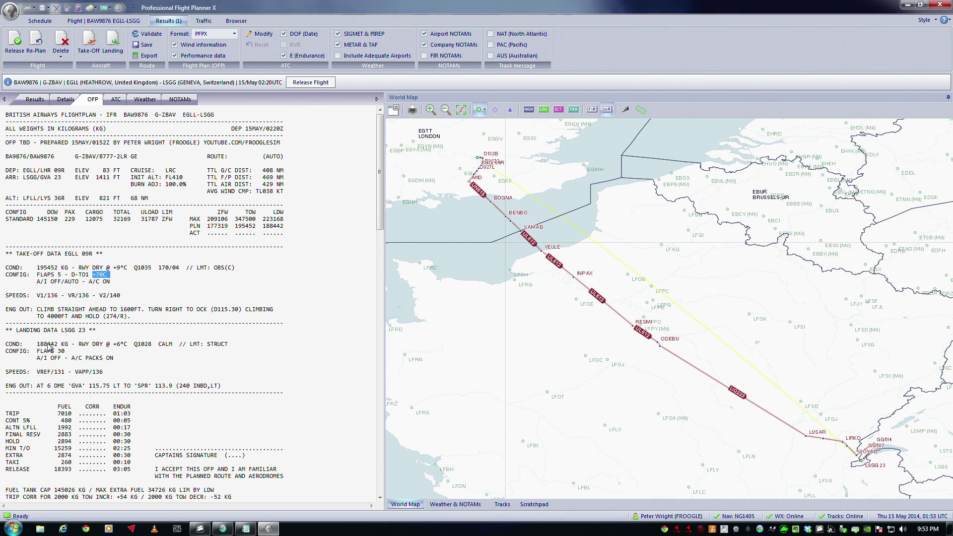
left_click_drag(34, 354, 104, 374)
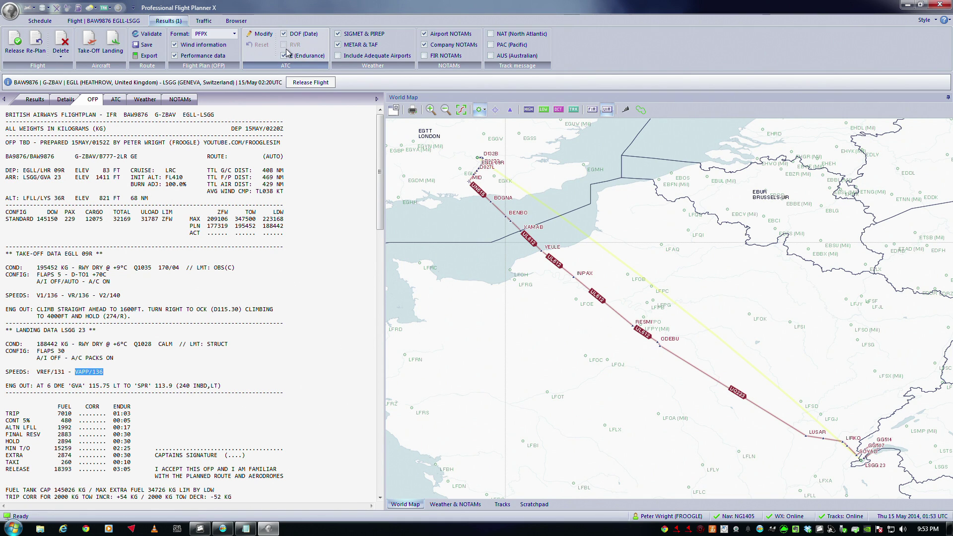
Release the flight and exclude Airbus Extended and Prepar3d v2 from its route export
left_click(322, 84)
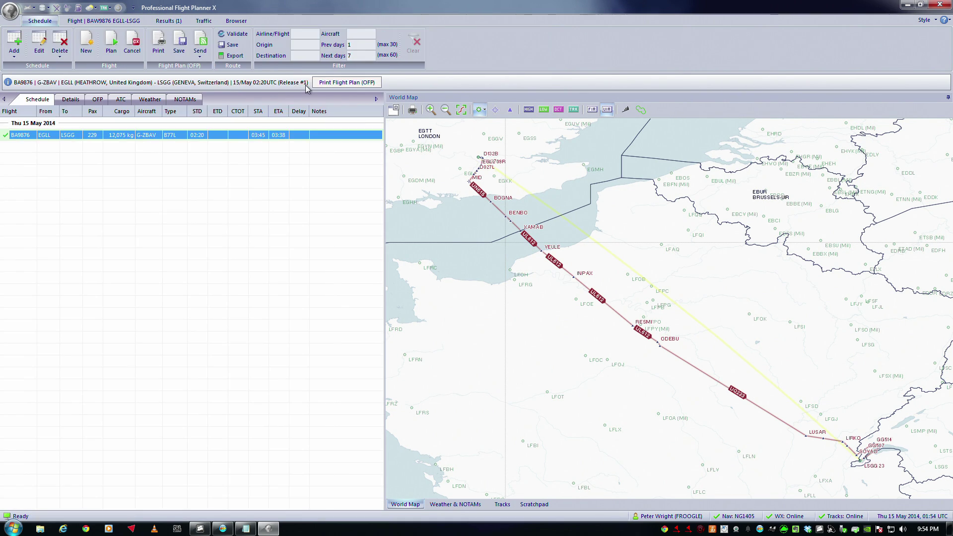
left_click(234, 55)
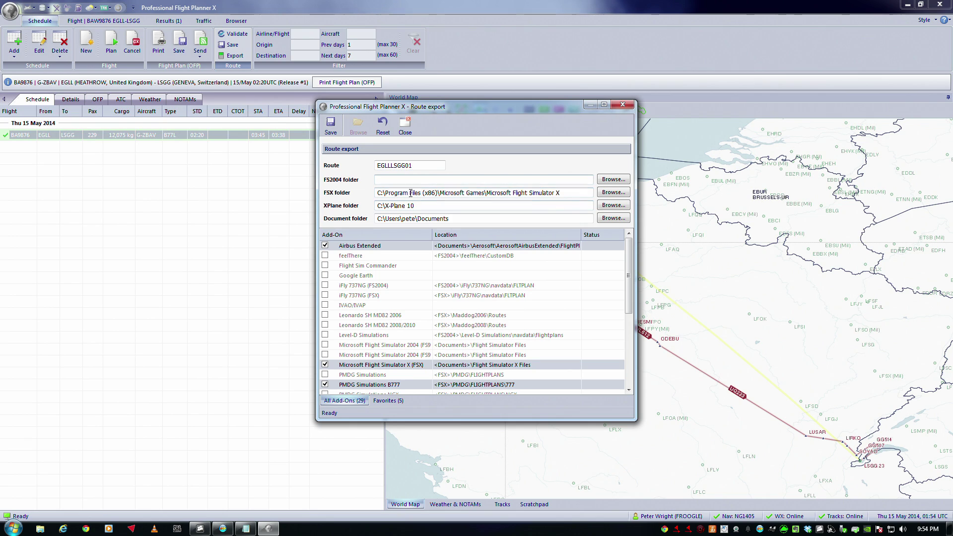
left_click(326, 245)
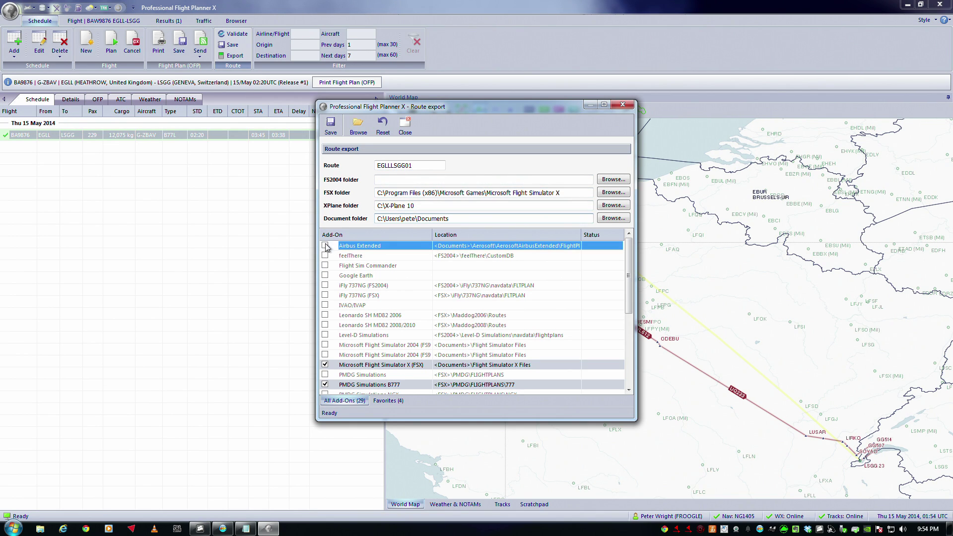
scroll(625, 306, "down", 1)
scroll(626, 305, "down", 1)
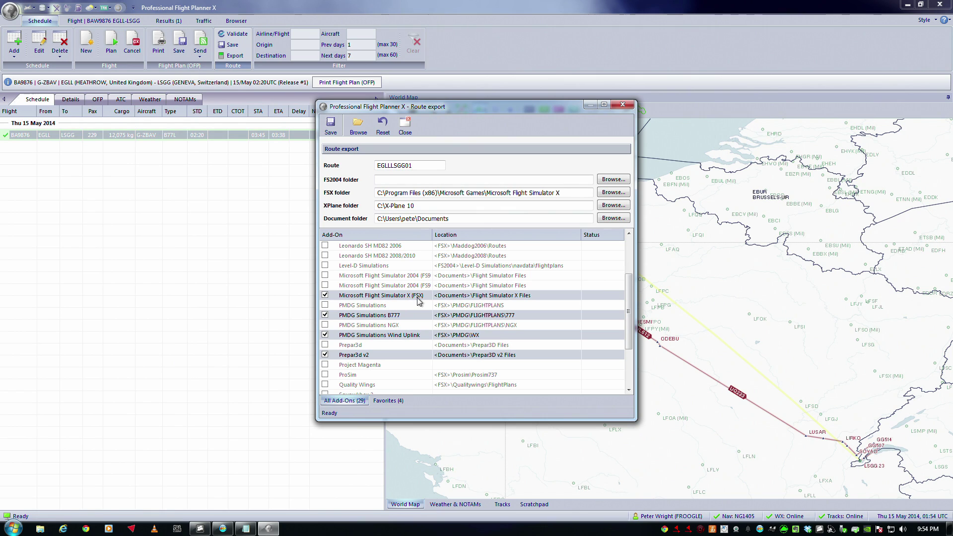
left_click(325, 355)
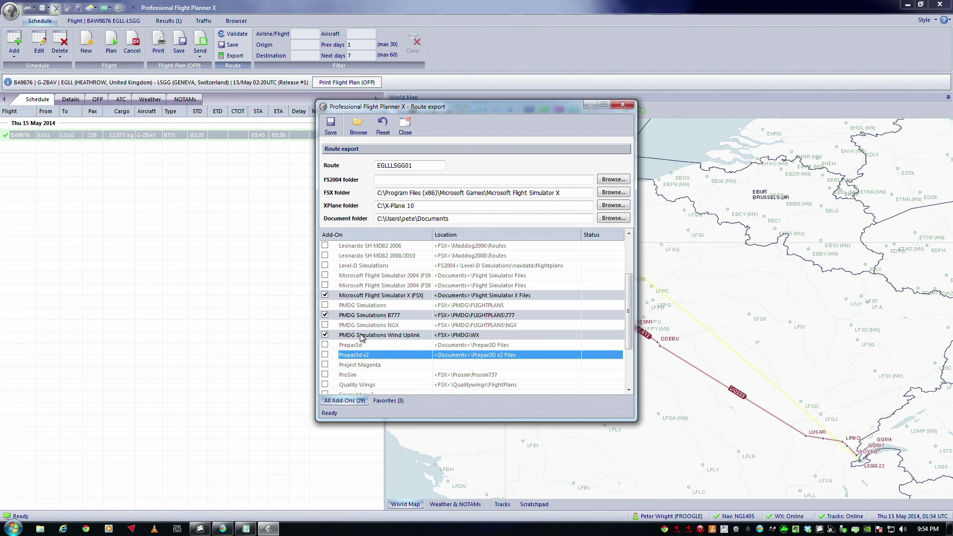
Export route EGLLLSGG01 for Microsoft Flight Simulator X, PMDG Simulations B777 and PMDG Simulations Wind Uplink
left_click(360, 335)
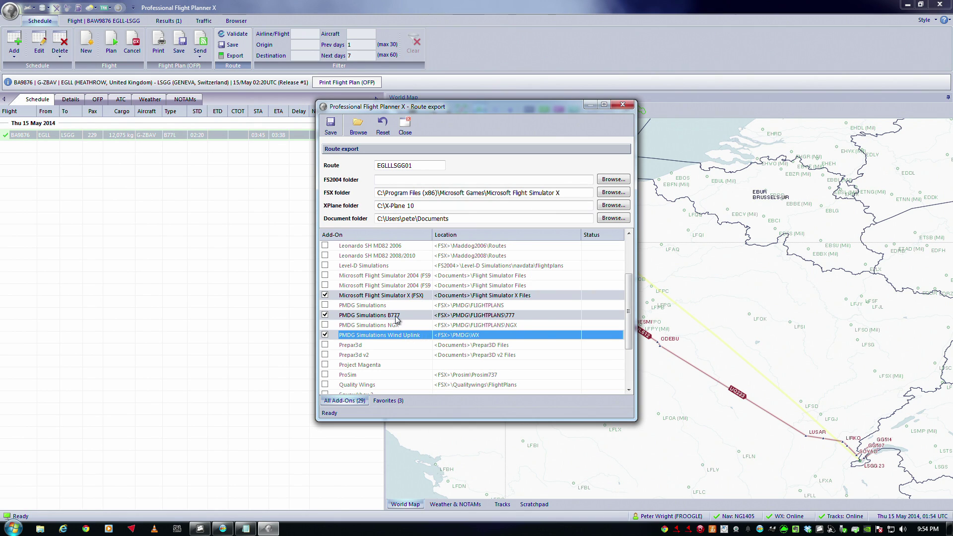
left_click(396, 318)
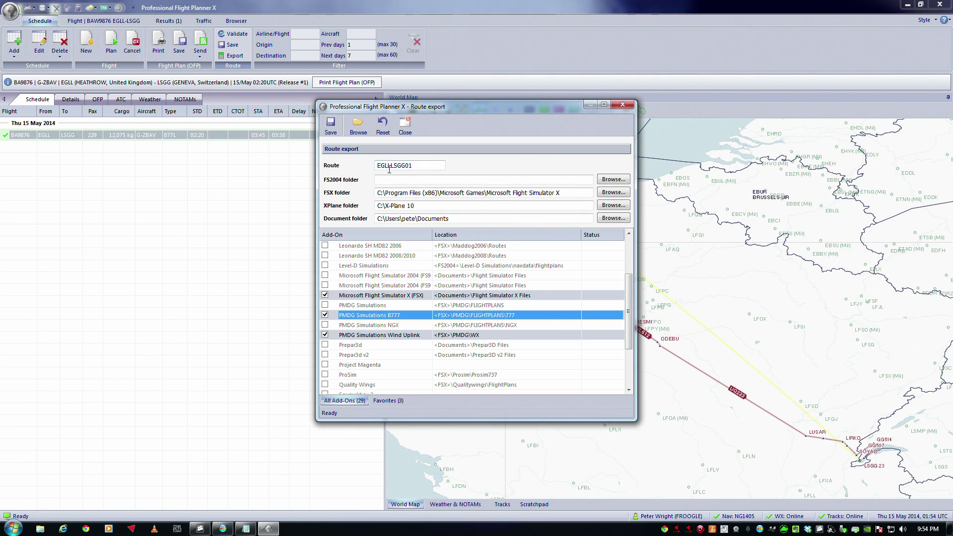
type("1")
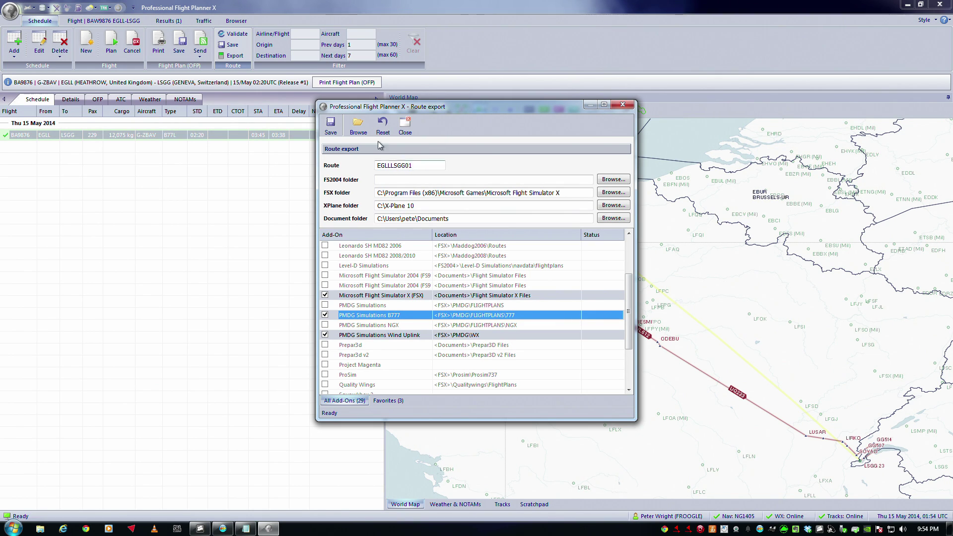
left_click(330, 125)
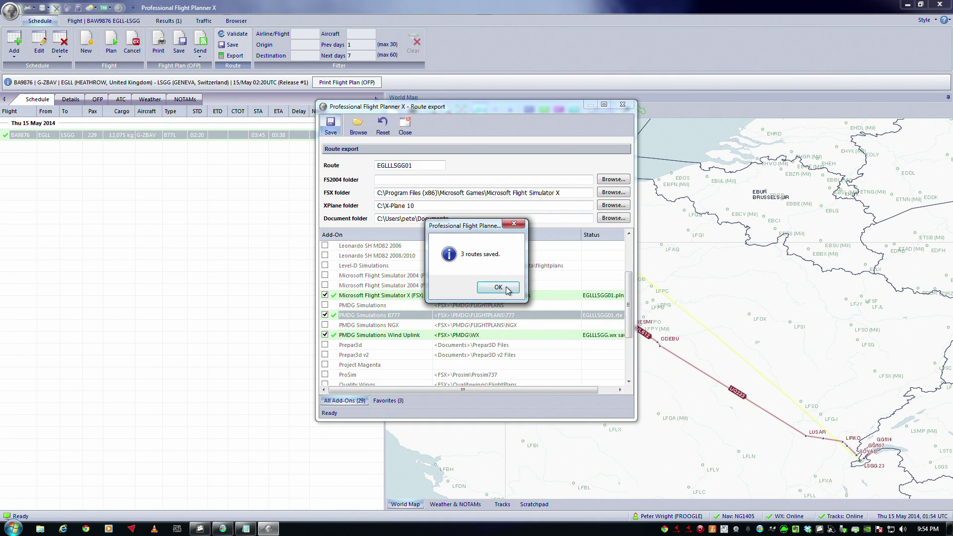
left_click(498, 287)
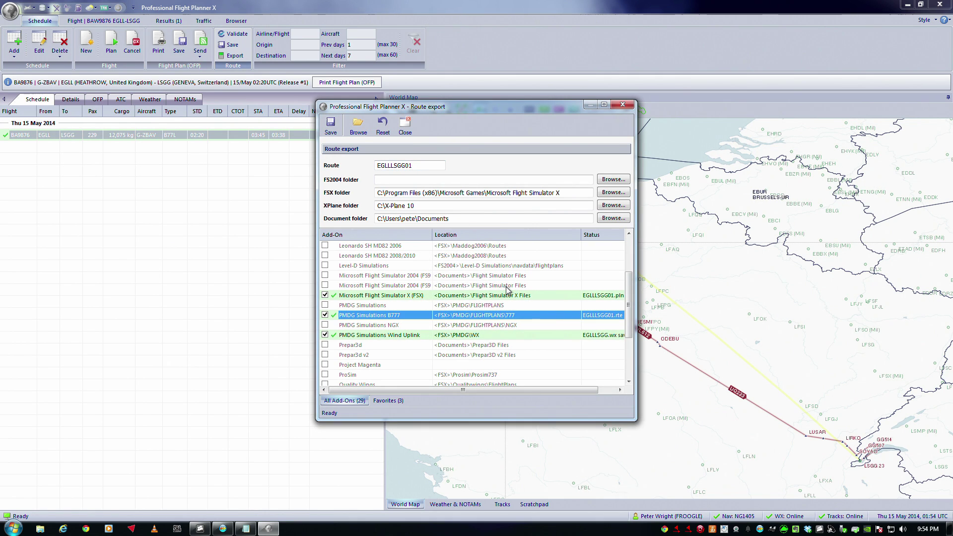